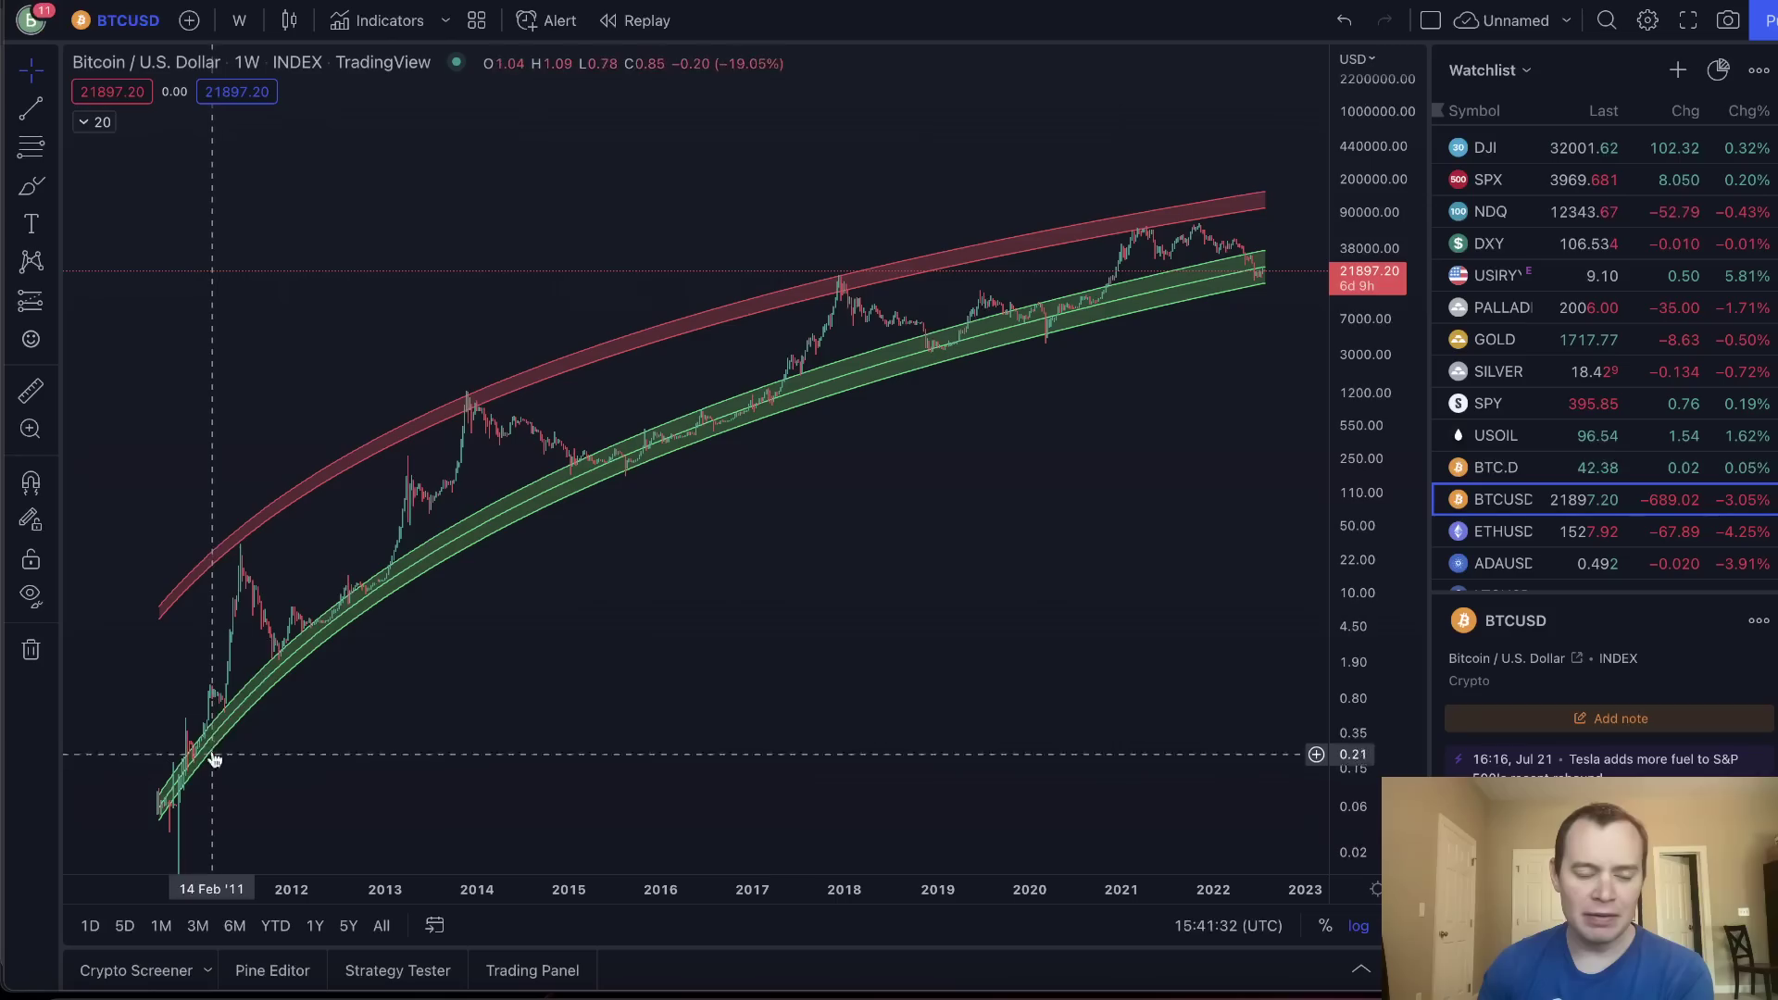
Brush yellow loops around the green-band touches in 2010–11, 2012, 2015–17 and 2019–21.
left_click(31, 186)
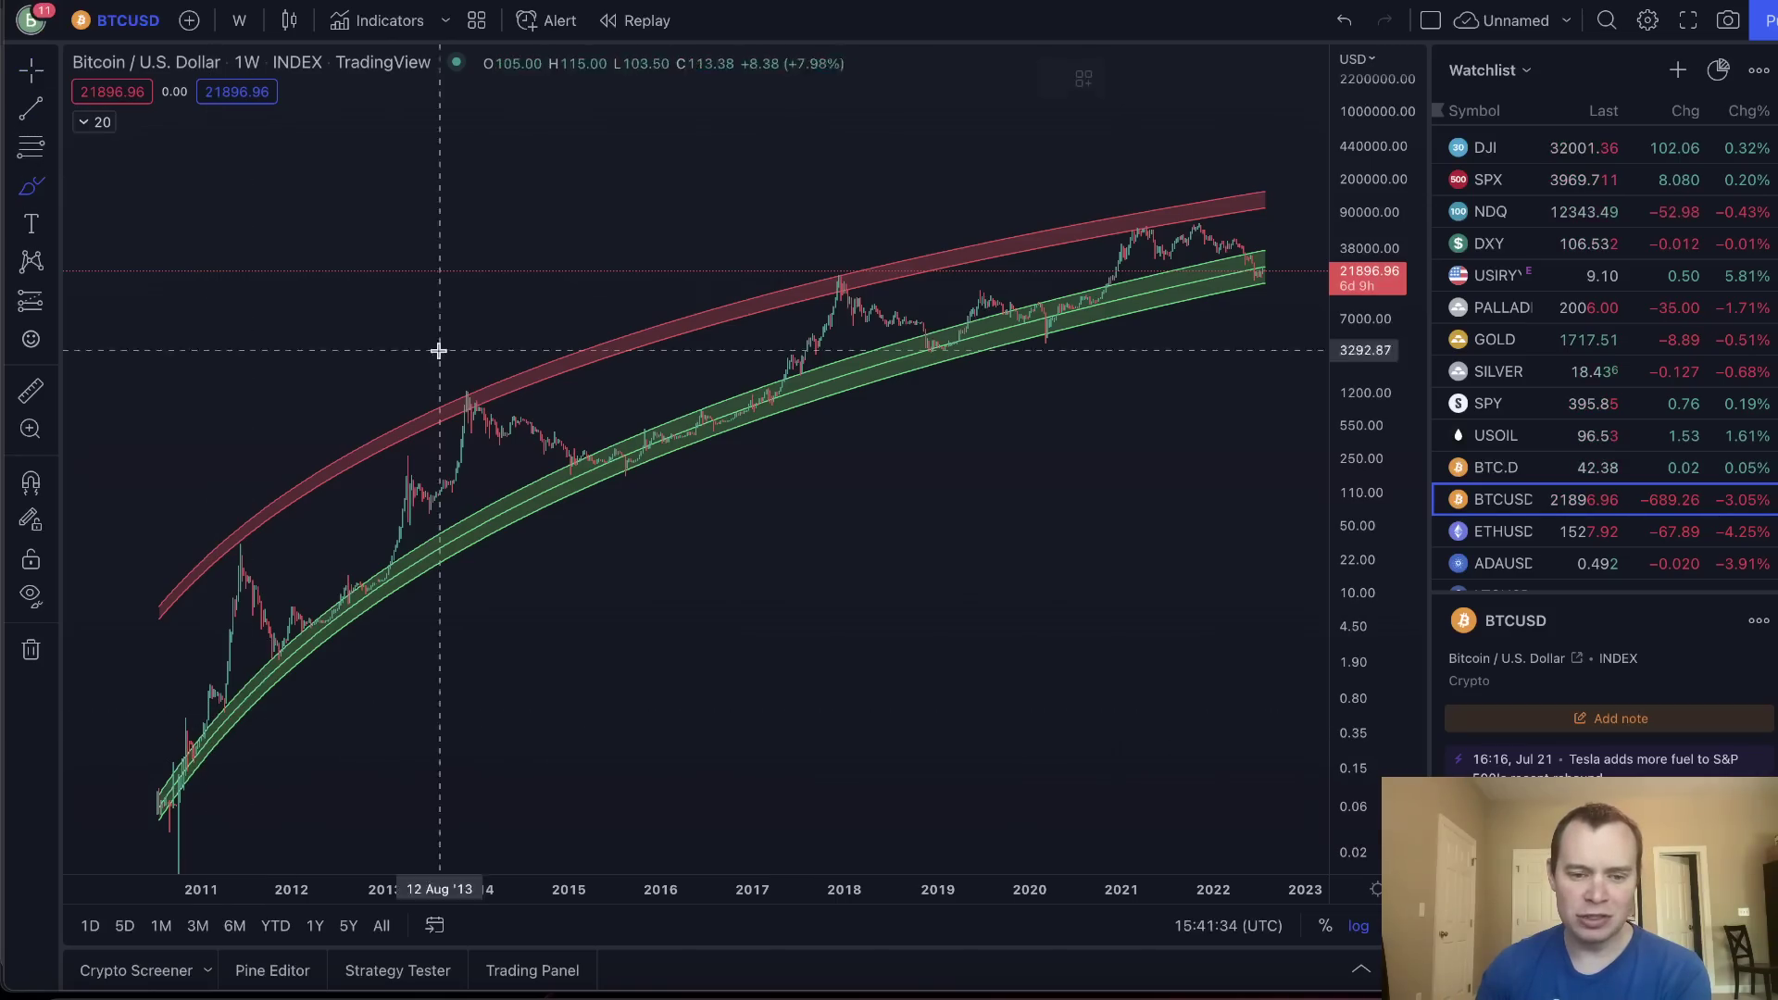
mouse_move(202, 736)
left_mouse_down()
mouse_move(148, 781)
mouse_move(199, 770)
left_mouse_up()
mouse_move(278, 643)
left_mouse_down()
mouse_move(381, 582)
mouse_move(264, 637)
mouse_move(373, 624)
mouse_move(369, 579)
left_mouse_up()
mouse_move(609, 432)
left_mouse_down()
mouse_move(734, 393)
mouse_move(546, 488)
mouse_move(635, 472)
mouse_move(766, 390)
left_mouse_up()
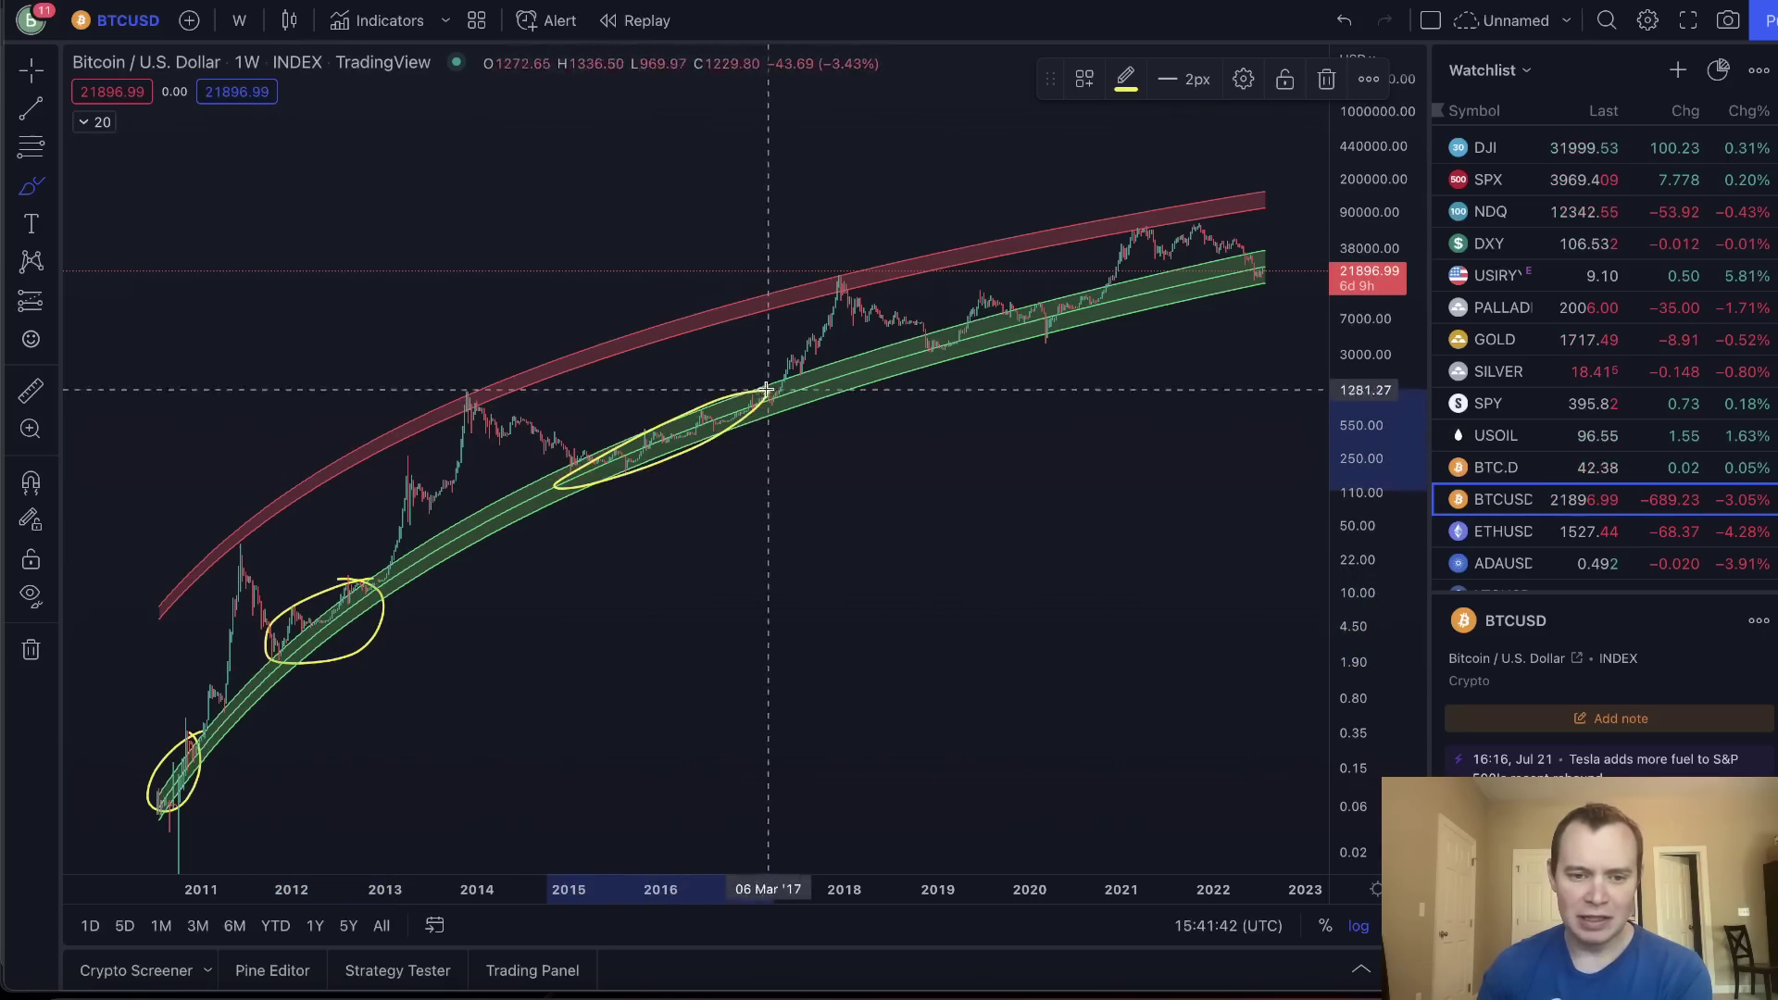
mouse_move(1107, 290)
left_mouse_down()
mouse_move(946, 336)
mouse_move(1039, 363)
mouse_move(1116, 284)
mouse_move(982, 294)
left_mouse_up()
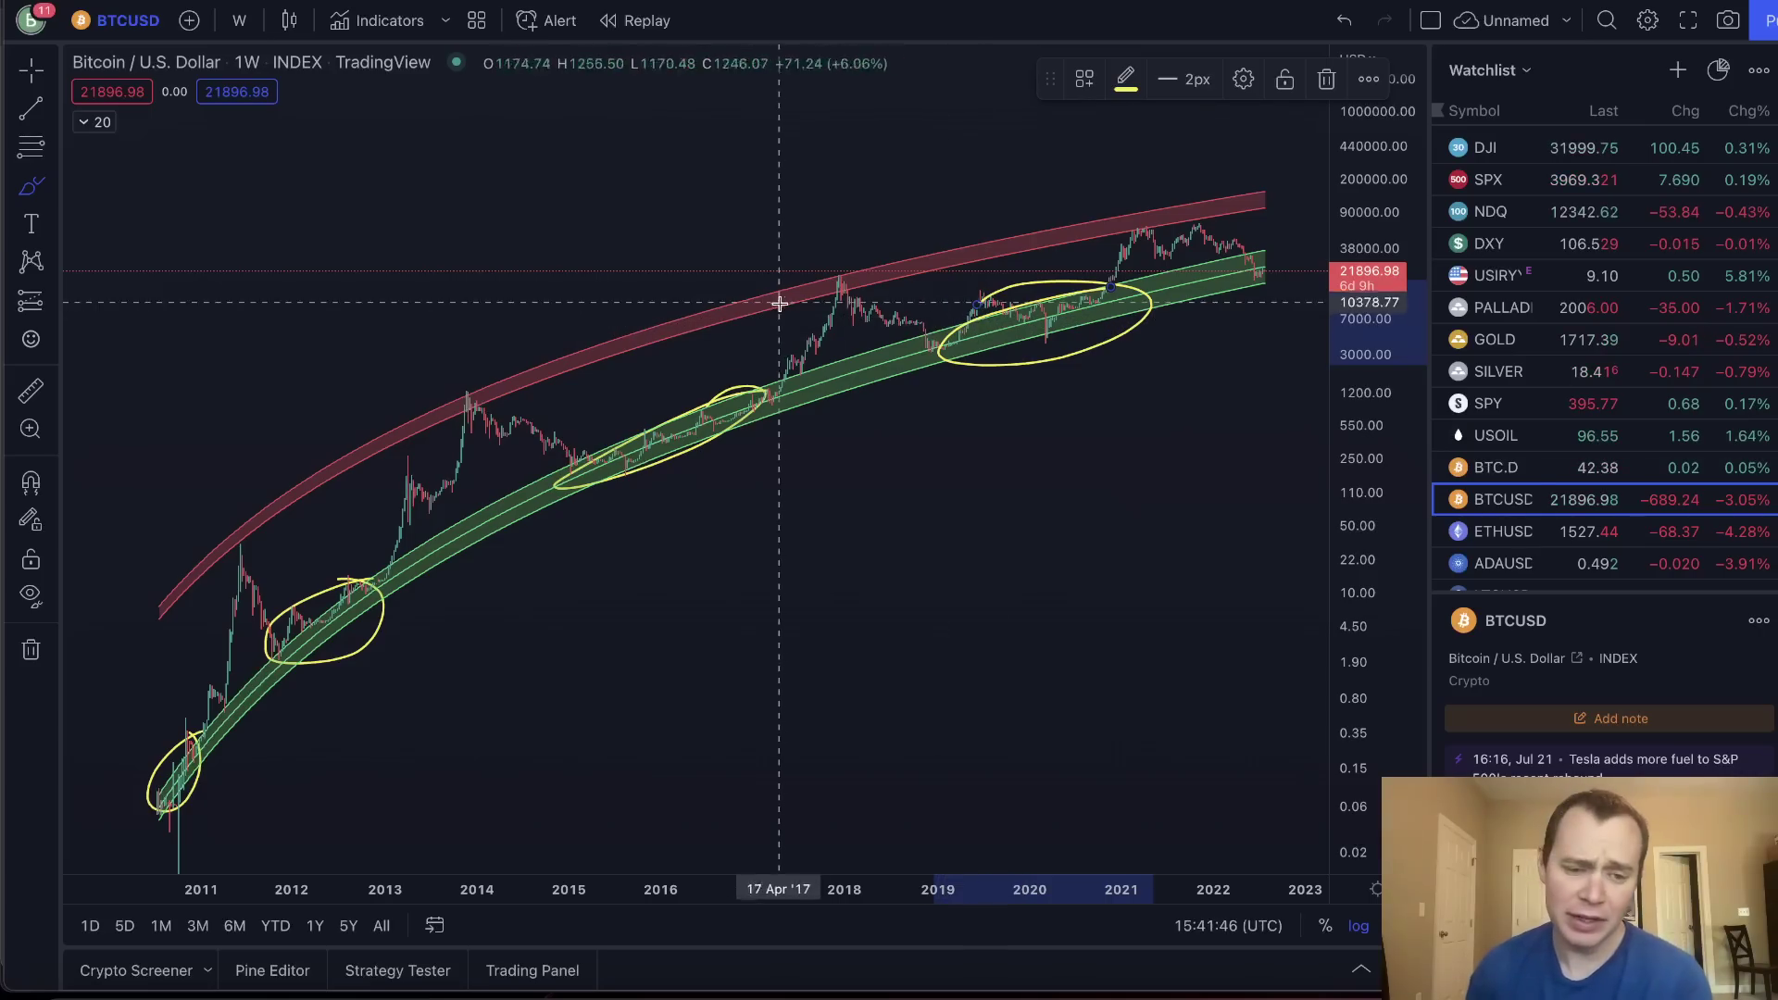
Remove all drawings from the chart and return to the Cross cursor.
right_click(715, 232)
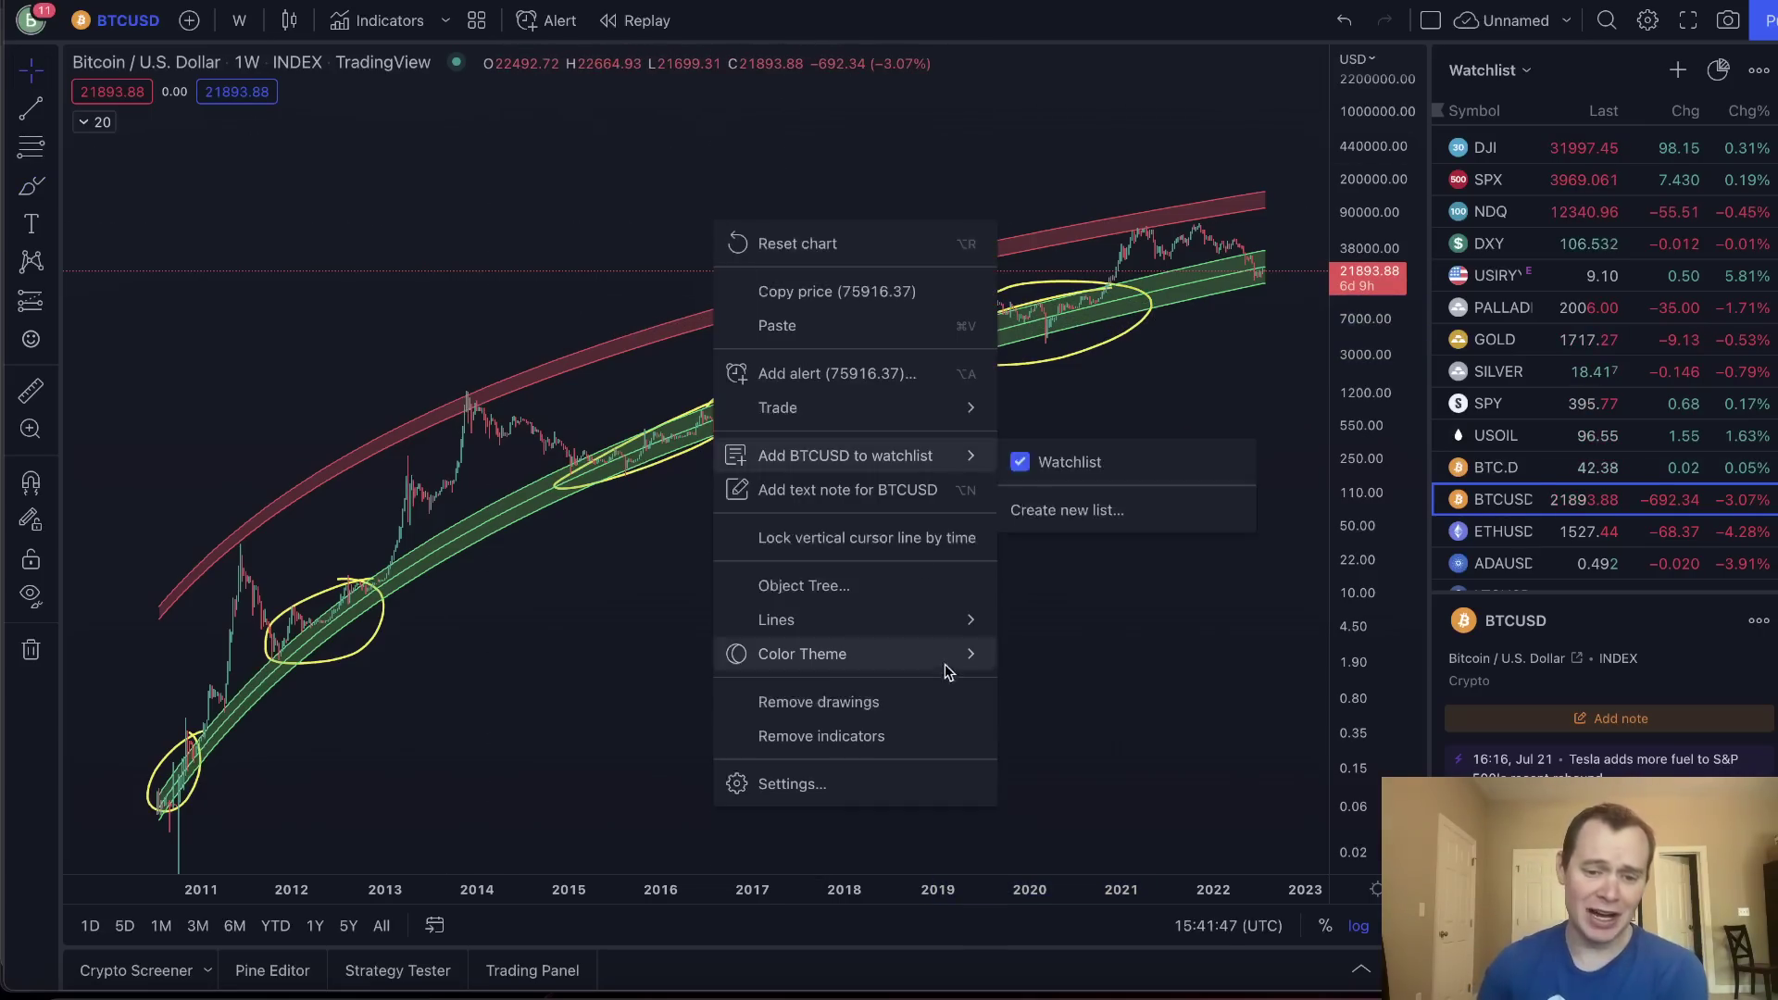
left_click(876, 701)
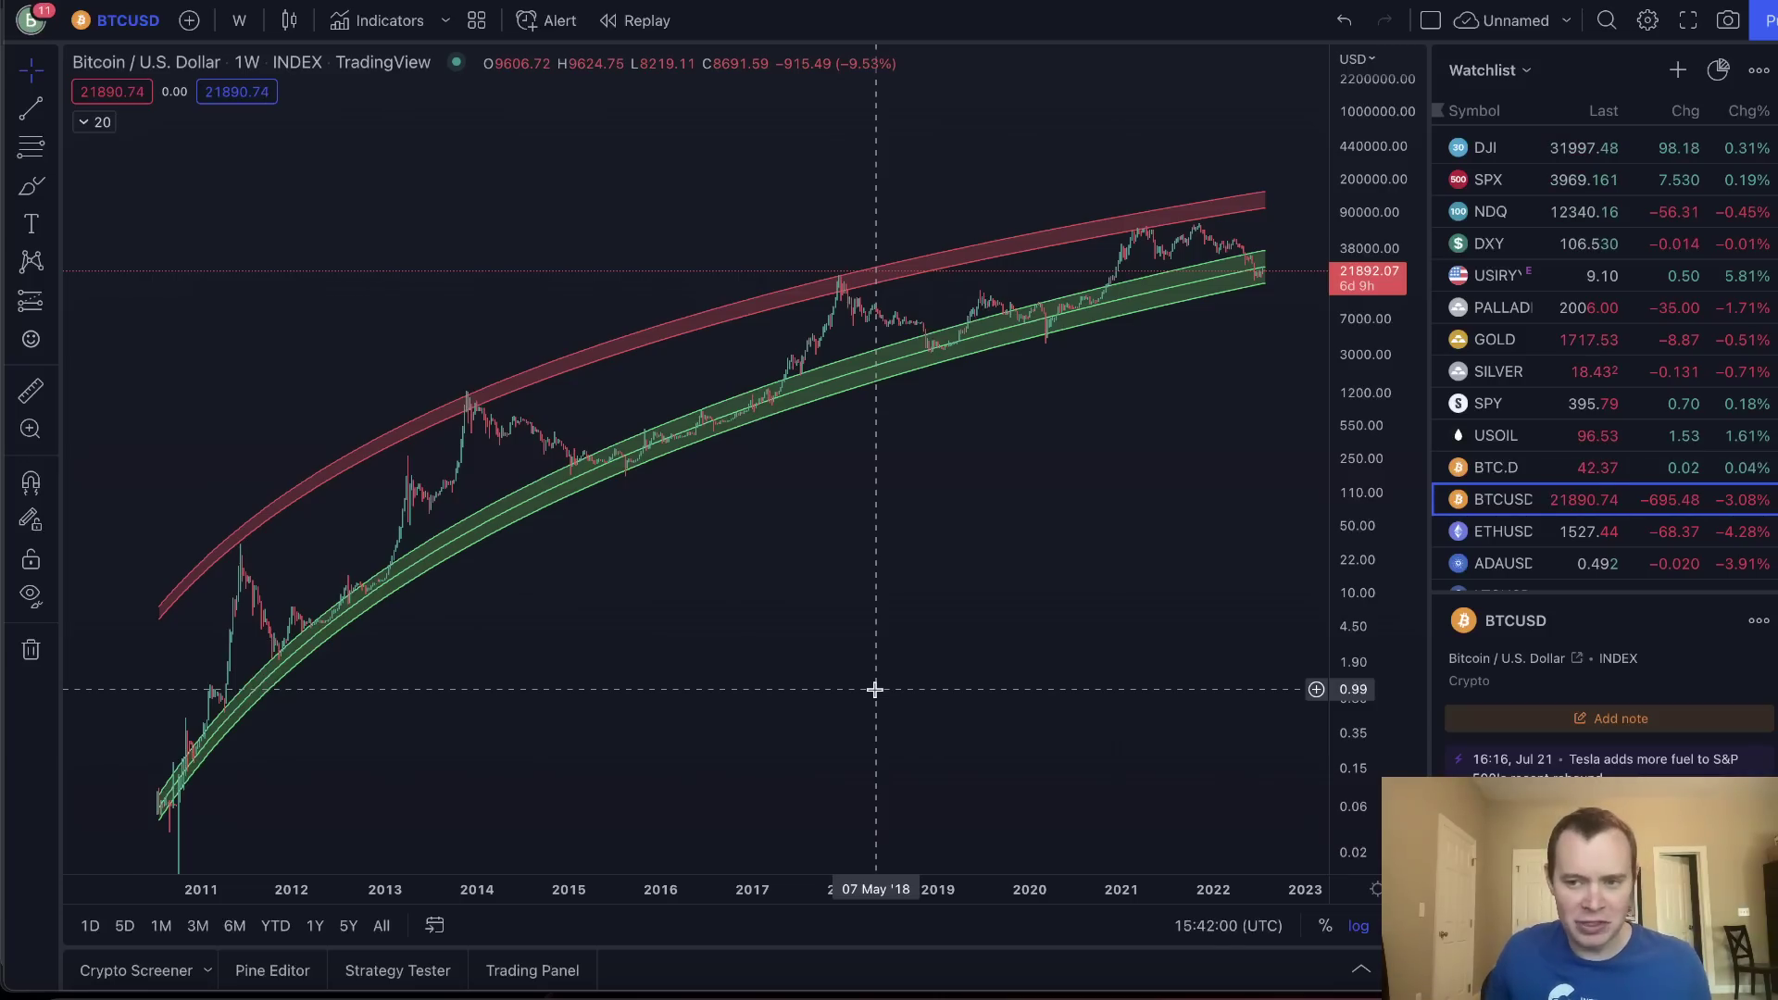
left_click(30, 185)
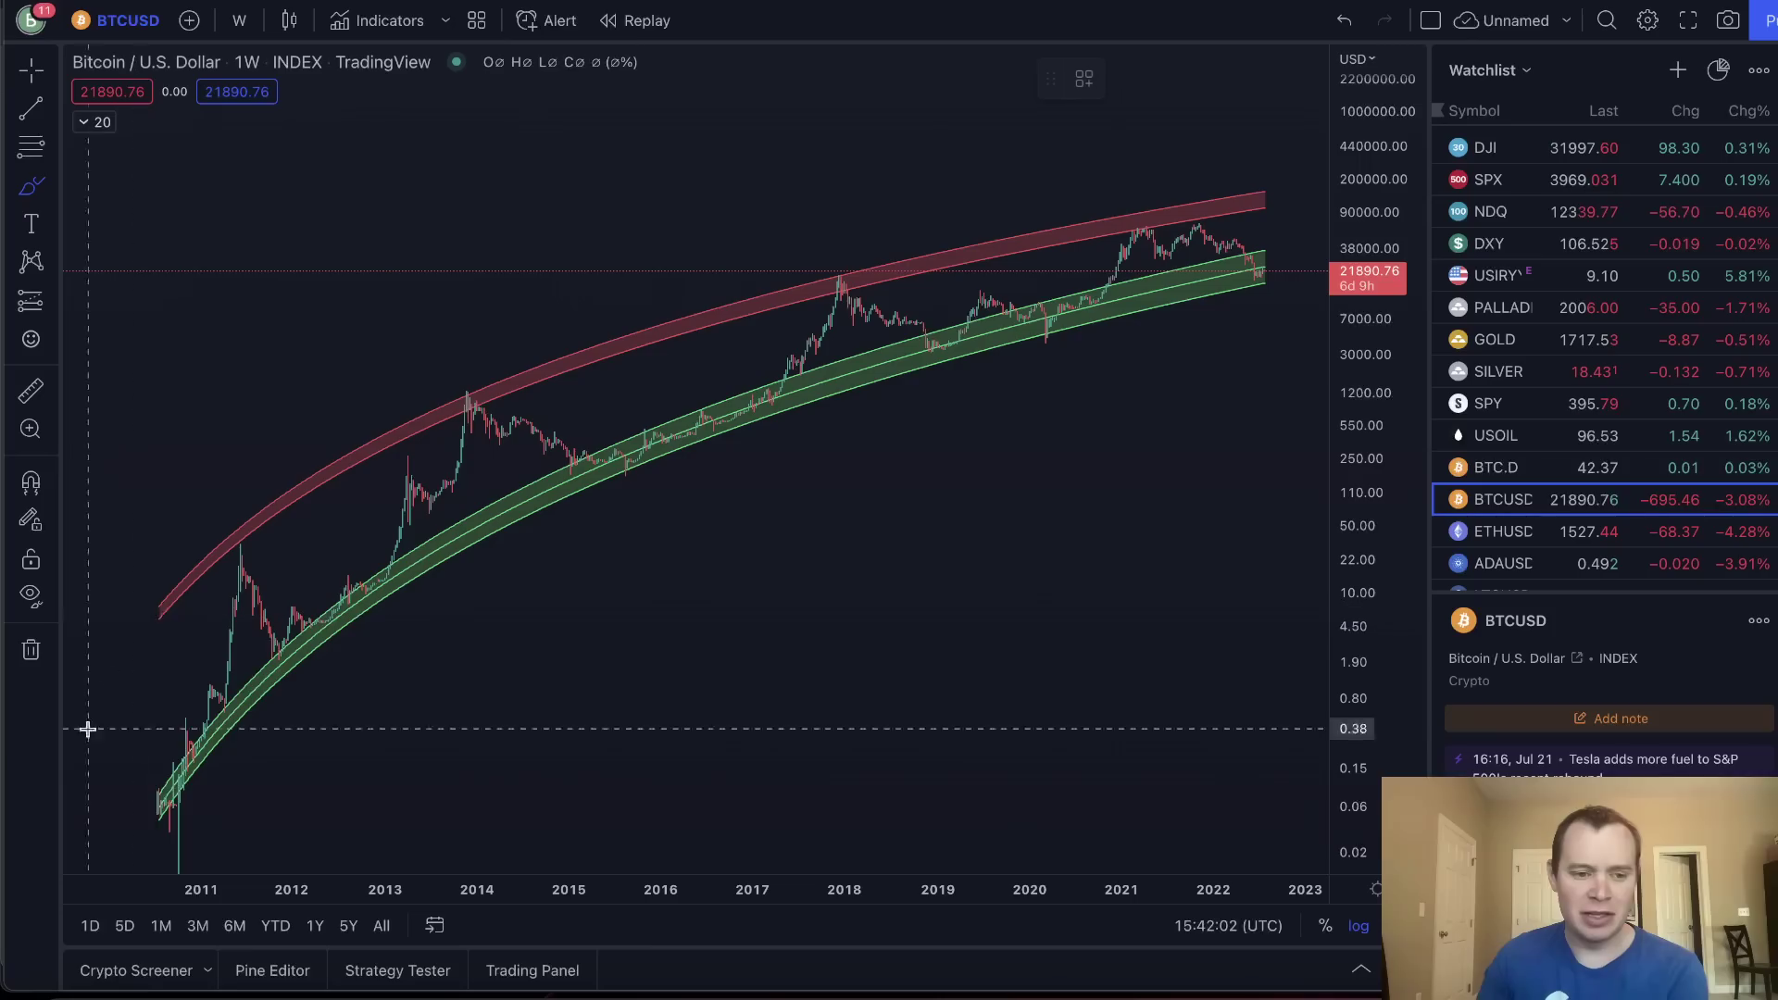
left_click(31, 69)
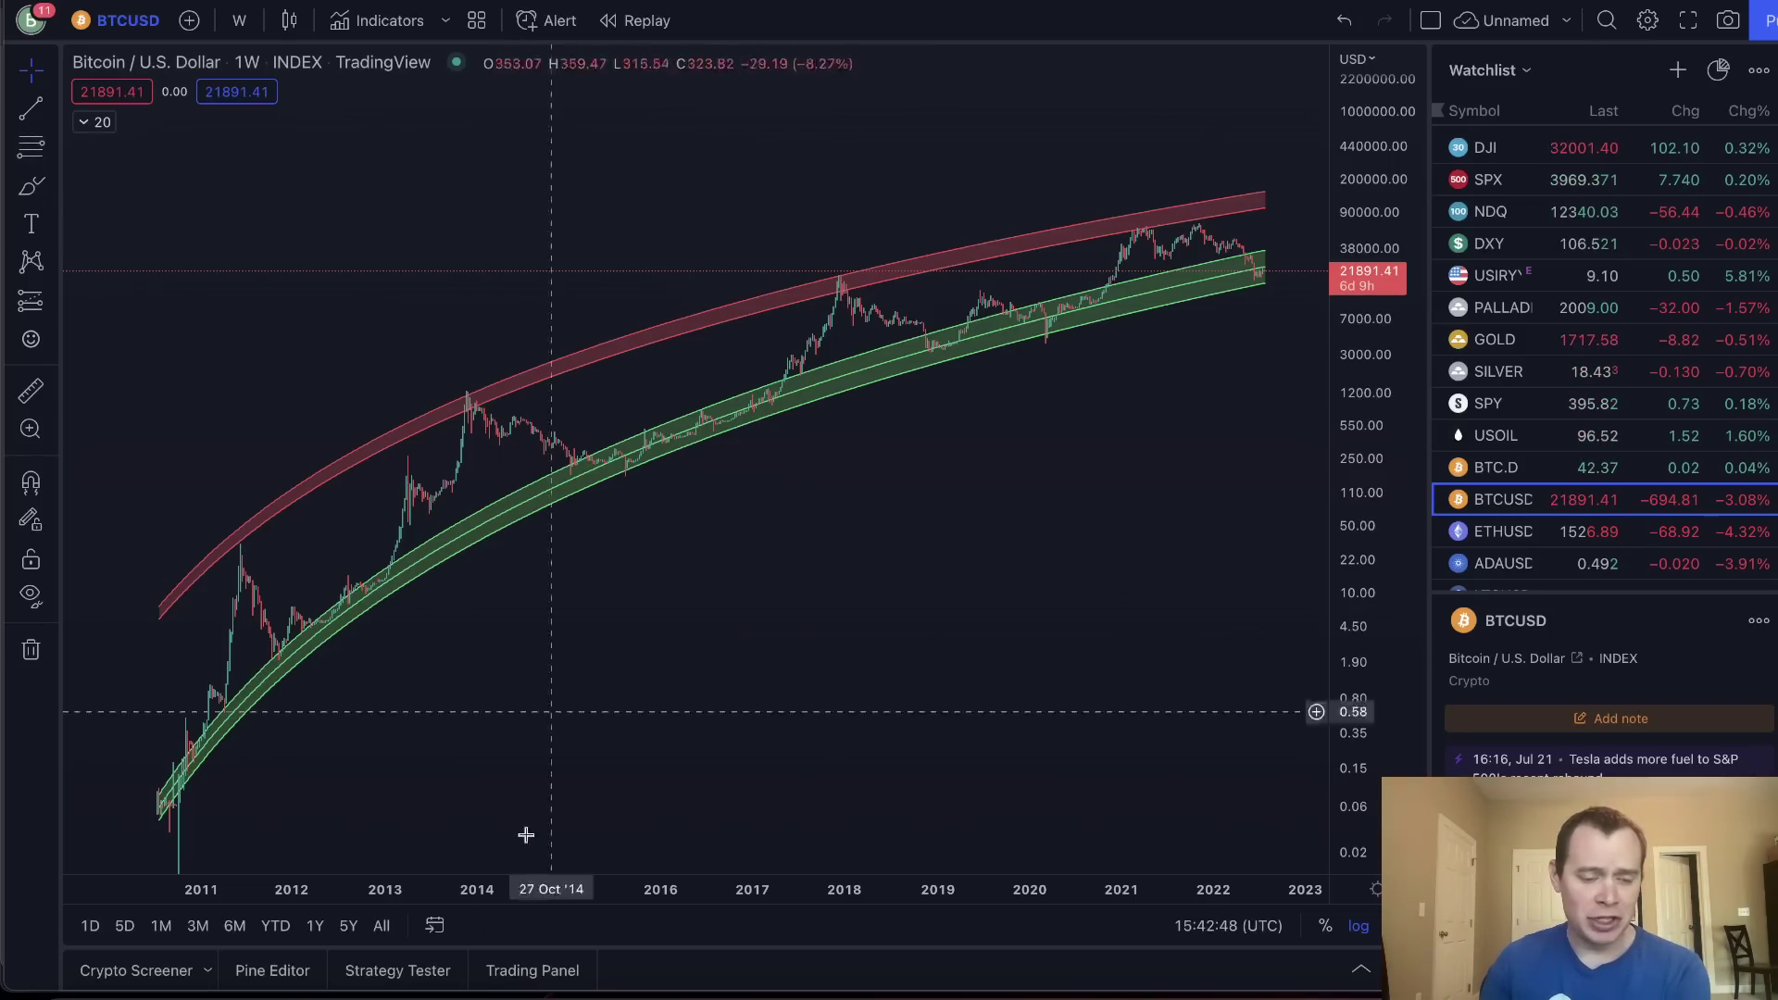
Brush loops around the 2010–11 and 2012 candles on the green band.
left_click(31, 185)
left_click_drag(172, 757, 198, 746)
mouse_move(350, 582)
left_mouse_down()
mouse_move(263, 648)
mouse_move(370, 617)
mouse_move(296, 602)
left_mouse_up()
Draw a yellow curve from the 2010 low past the 2018 peak to late August 2019.
left_click(53, 186)
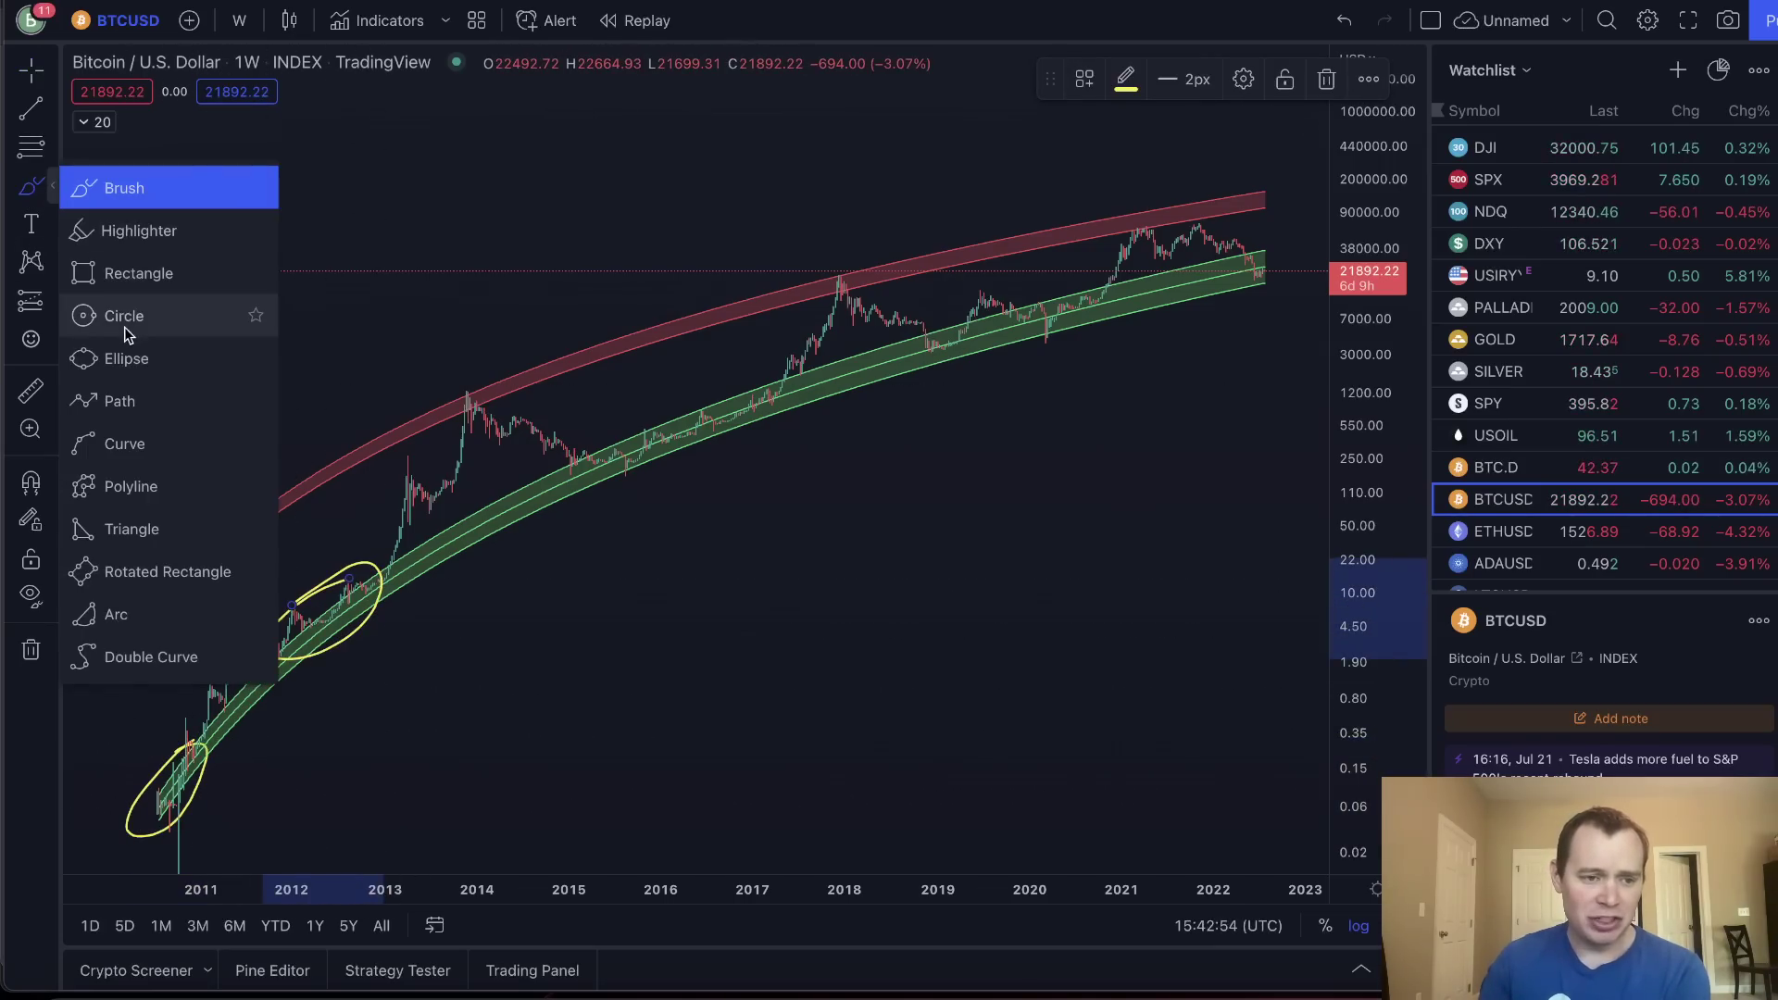
left_click(124, 450)
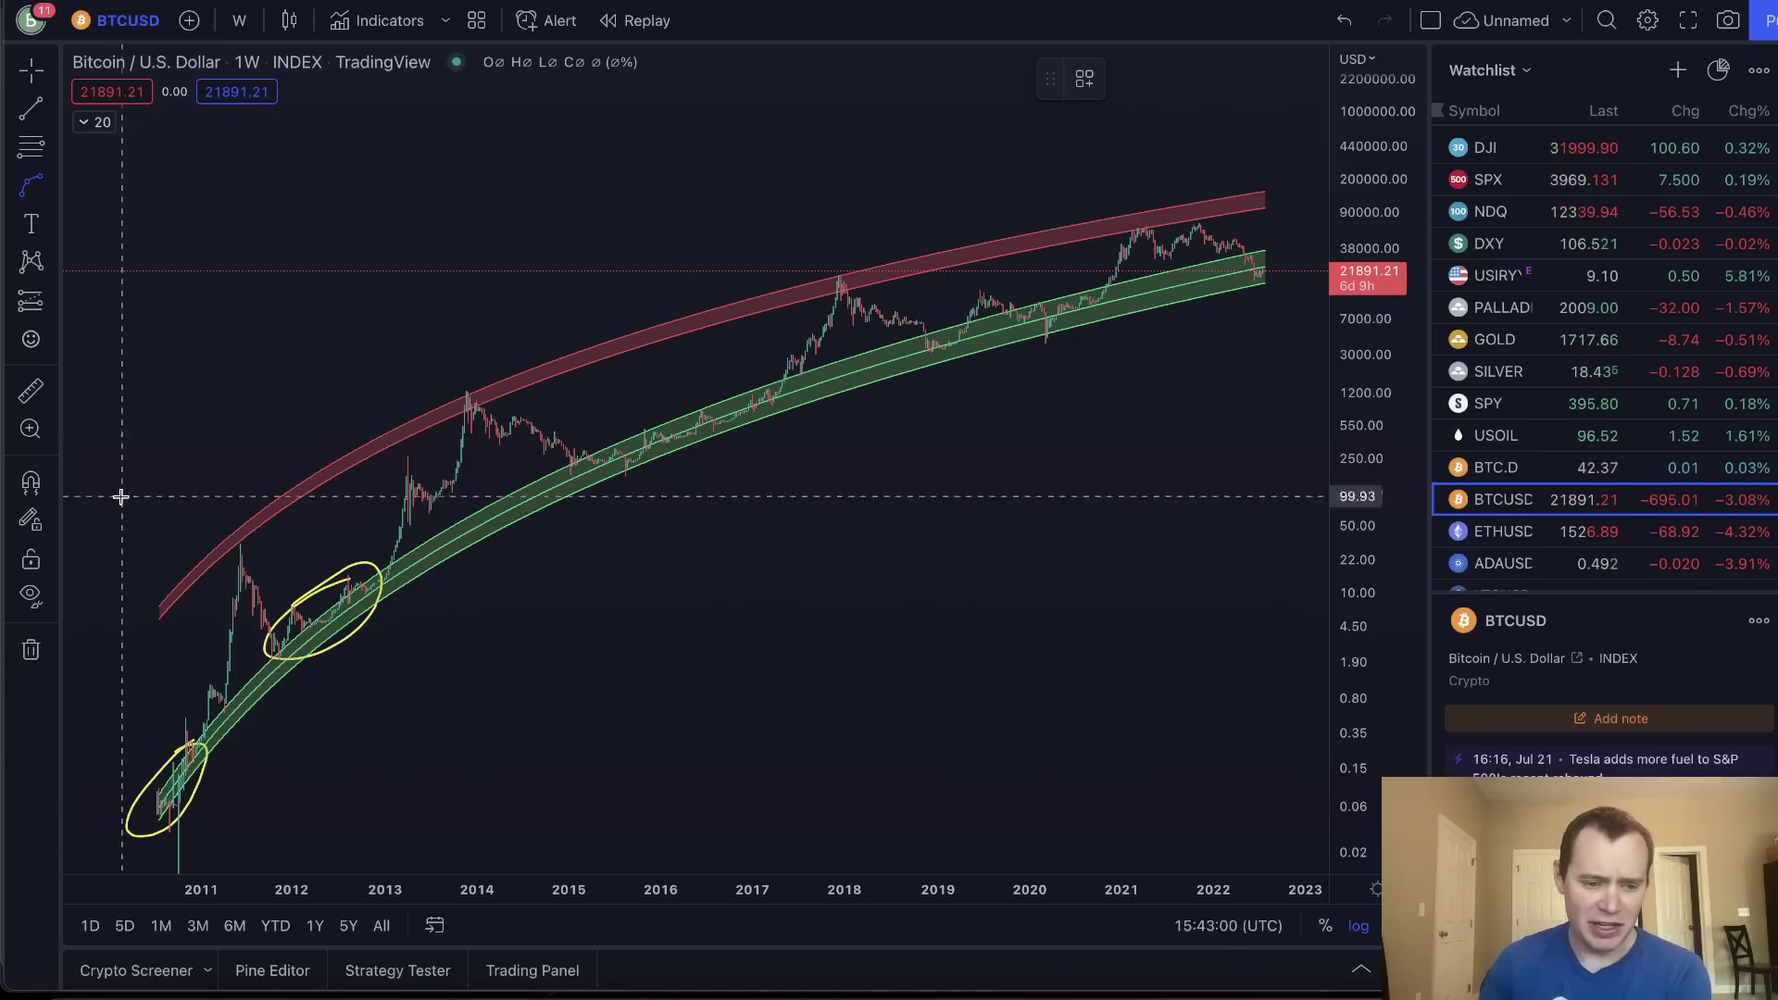
scroll(148, 555, "left", 3)
scroll(211, 734, "left", 1)
left_click(202, 792)
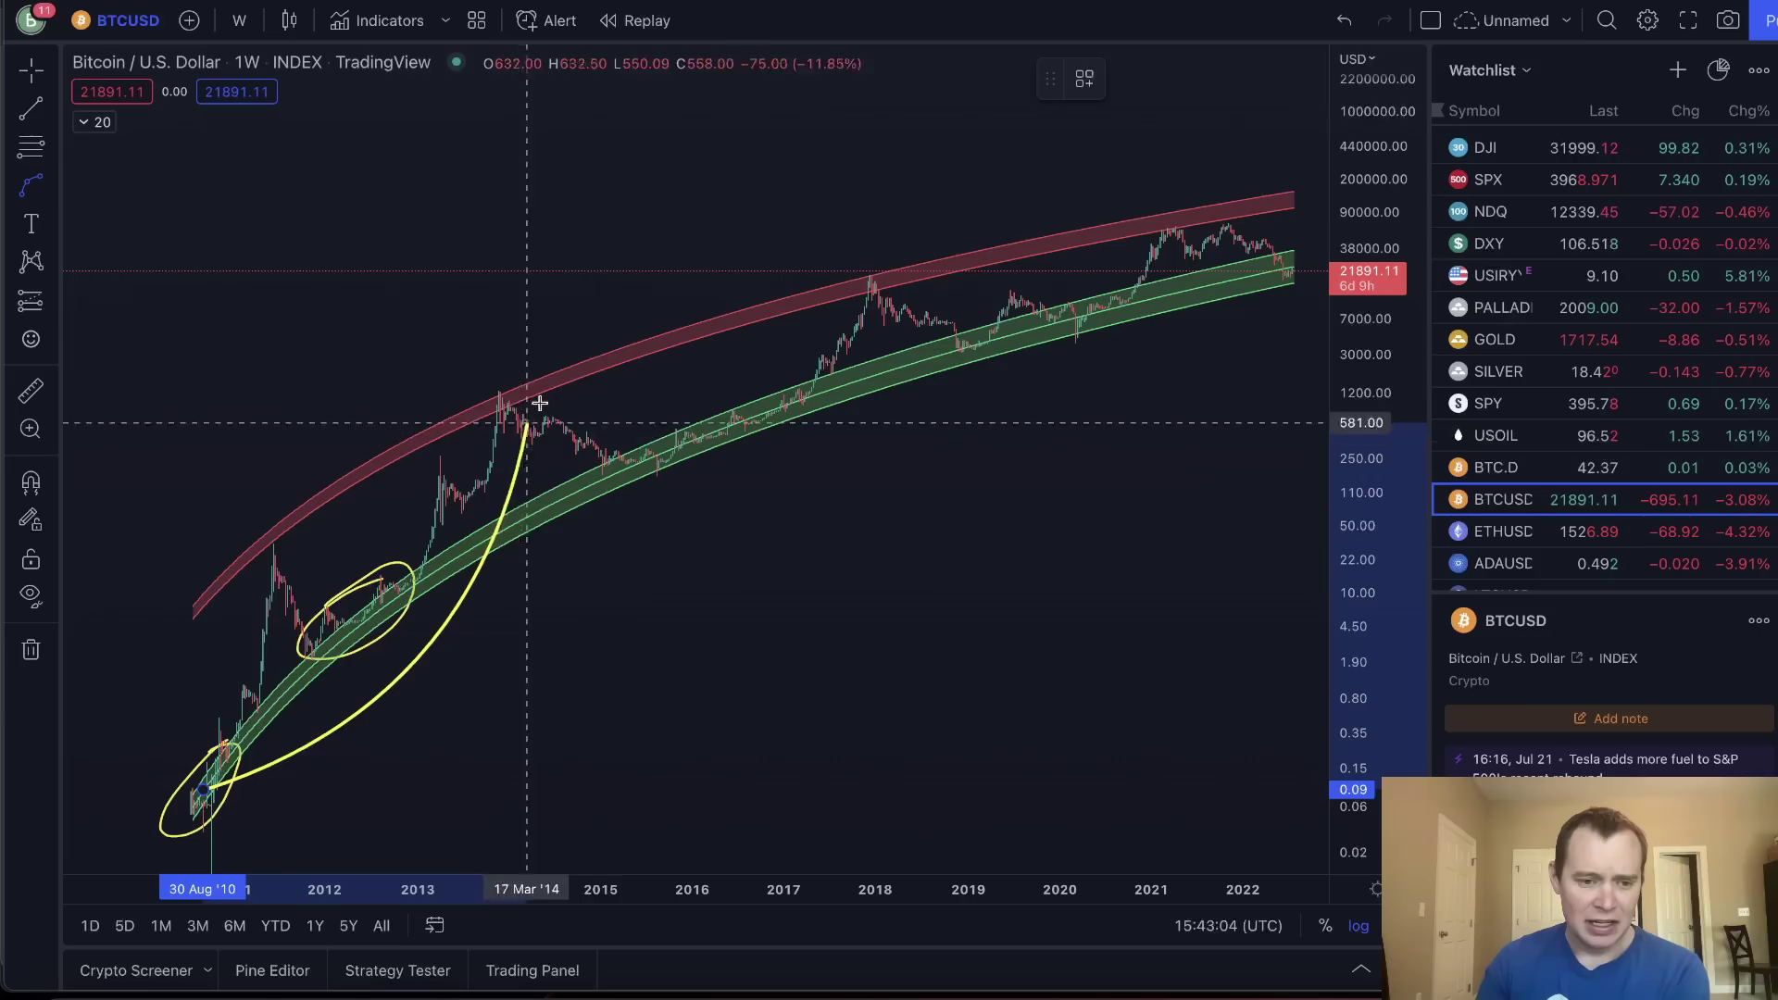
left_click(593, 348)
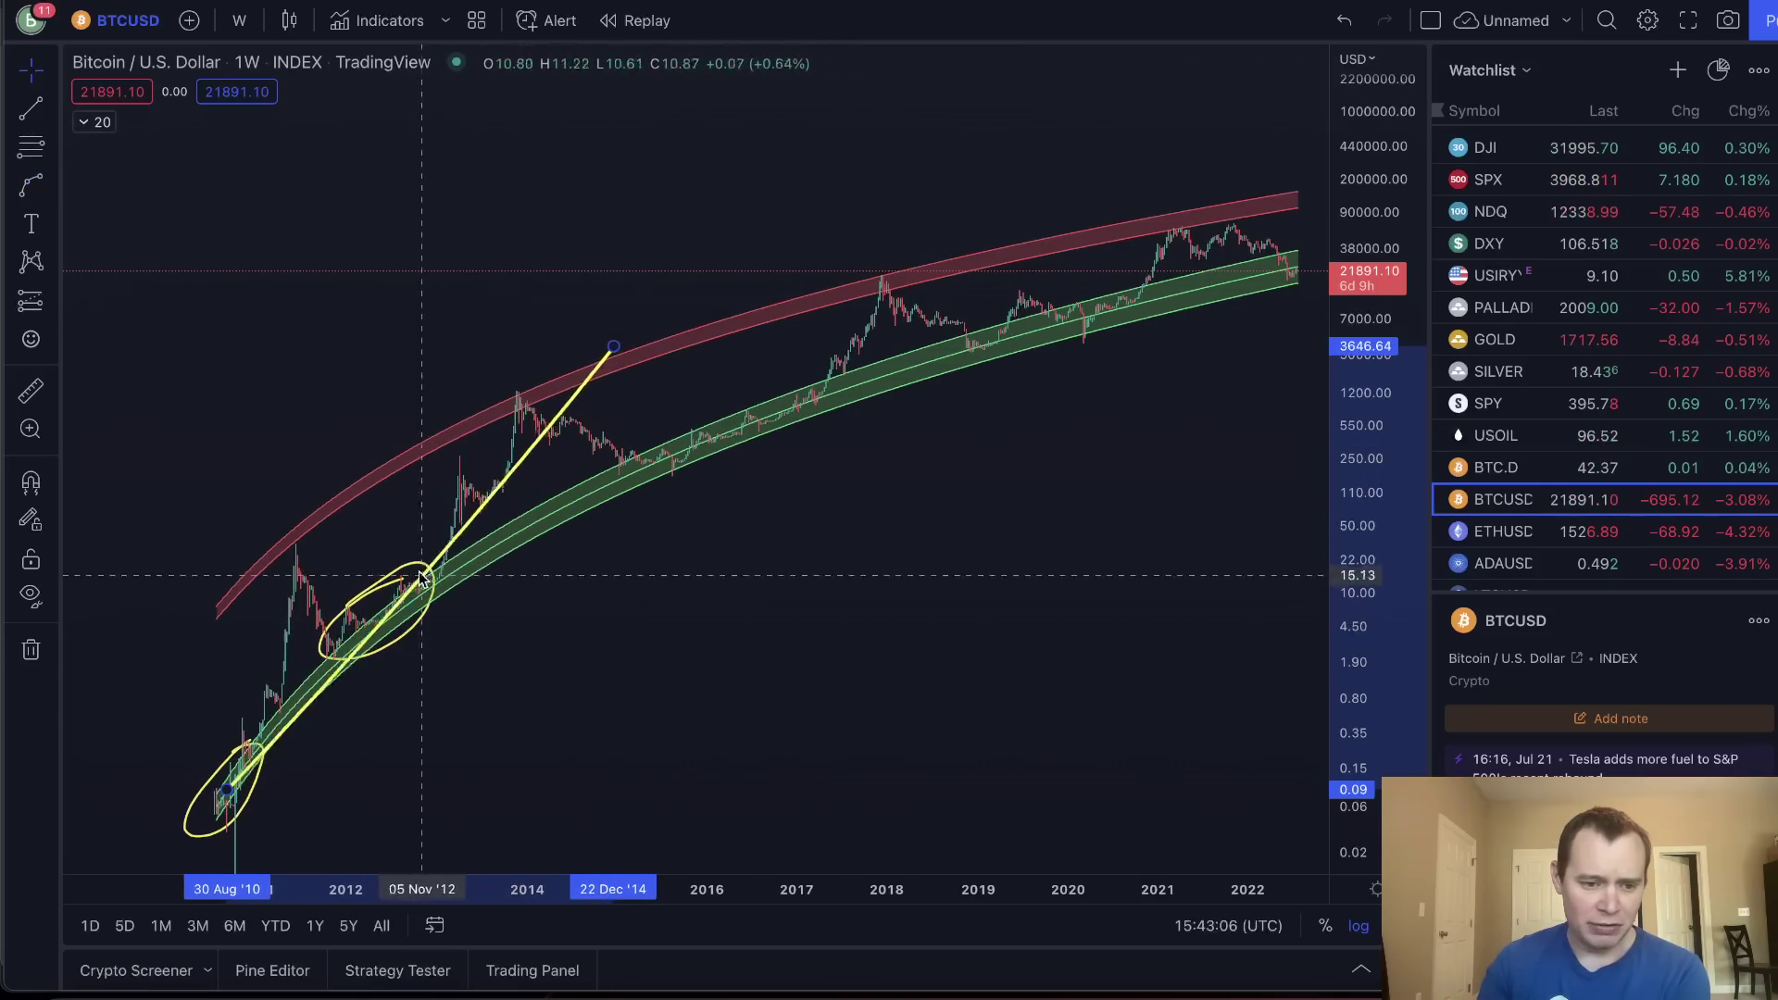
scroll(576, 366, "up", 1)
scroll(801, 321, "up", 2)
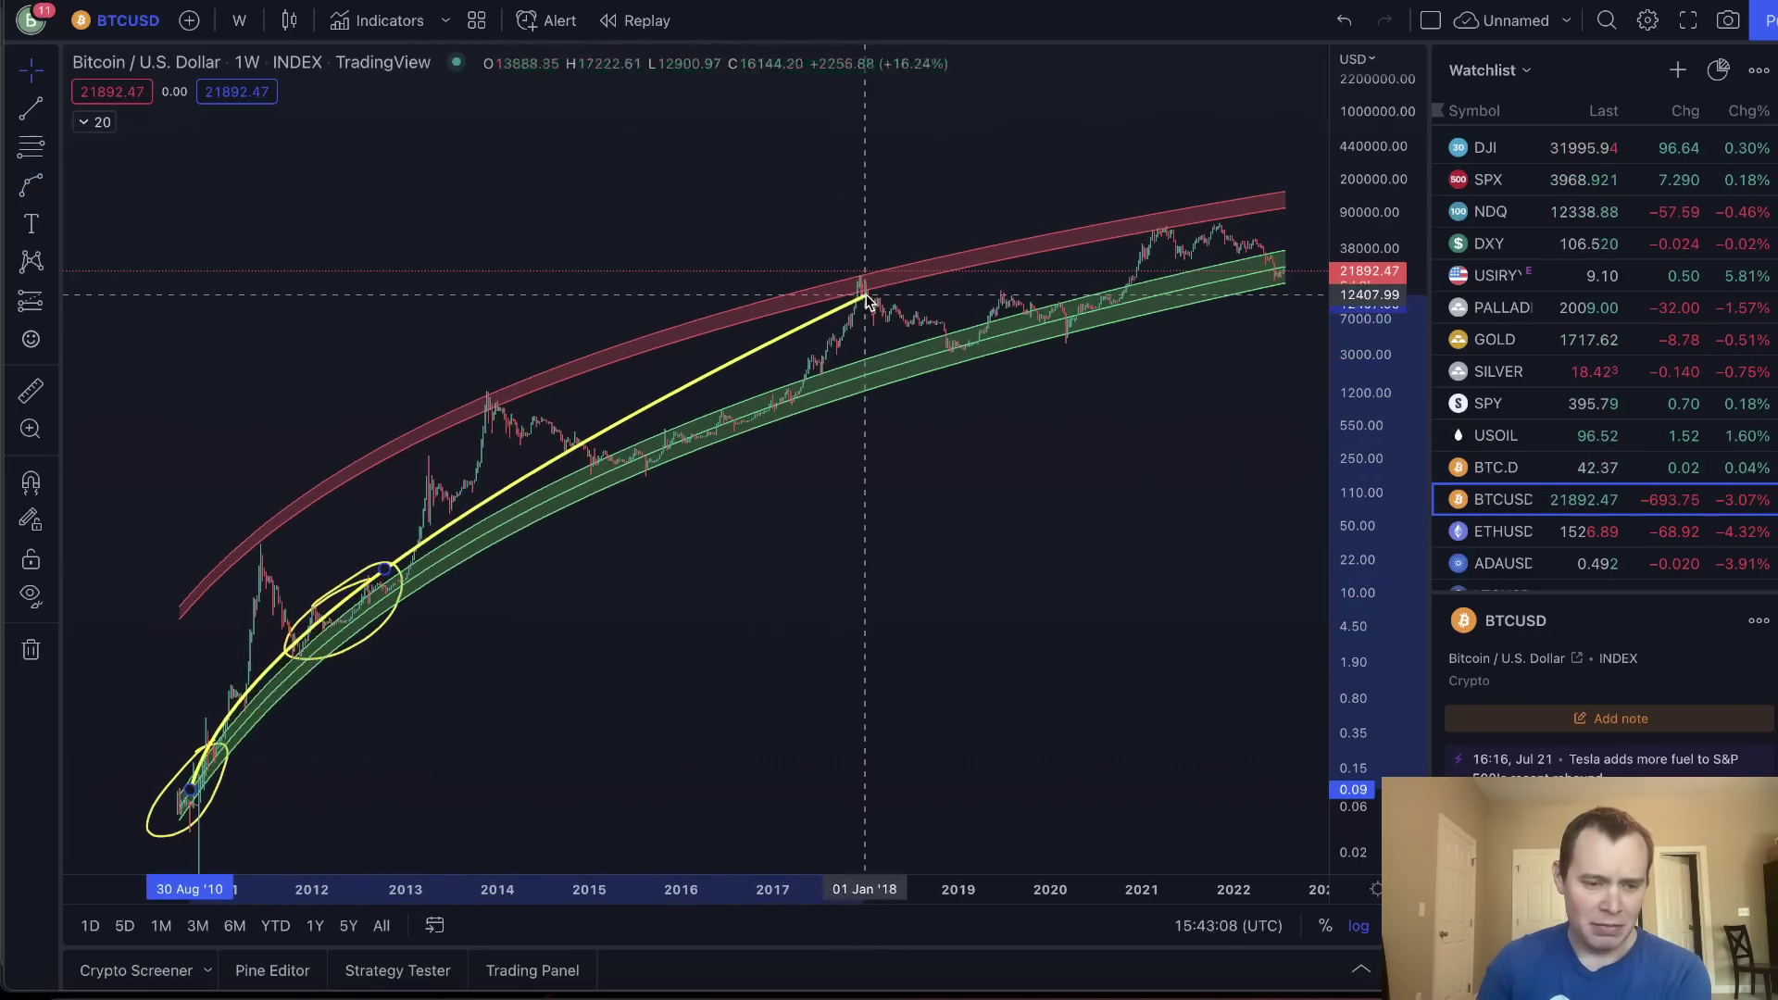
left_click(924, 280)
left_click_drag(925, 281, 1000, 231)
left_click_drag(368, 576, 371, 574)
left_click_drag(996, 232, 1003, 236)
scroll(431, 436, "right", 1)
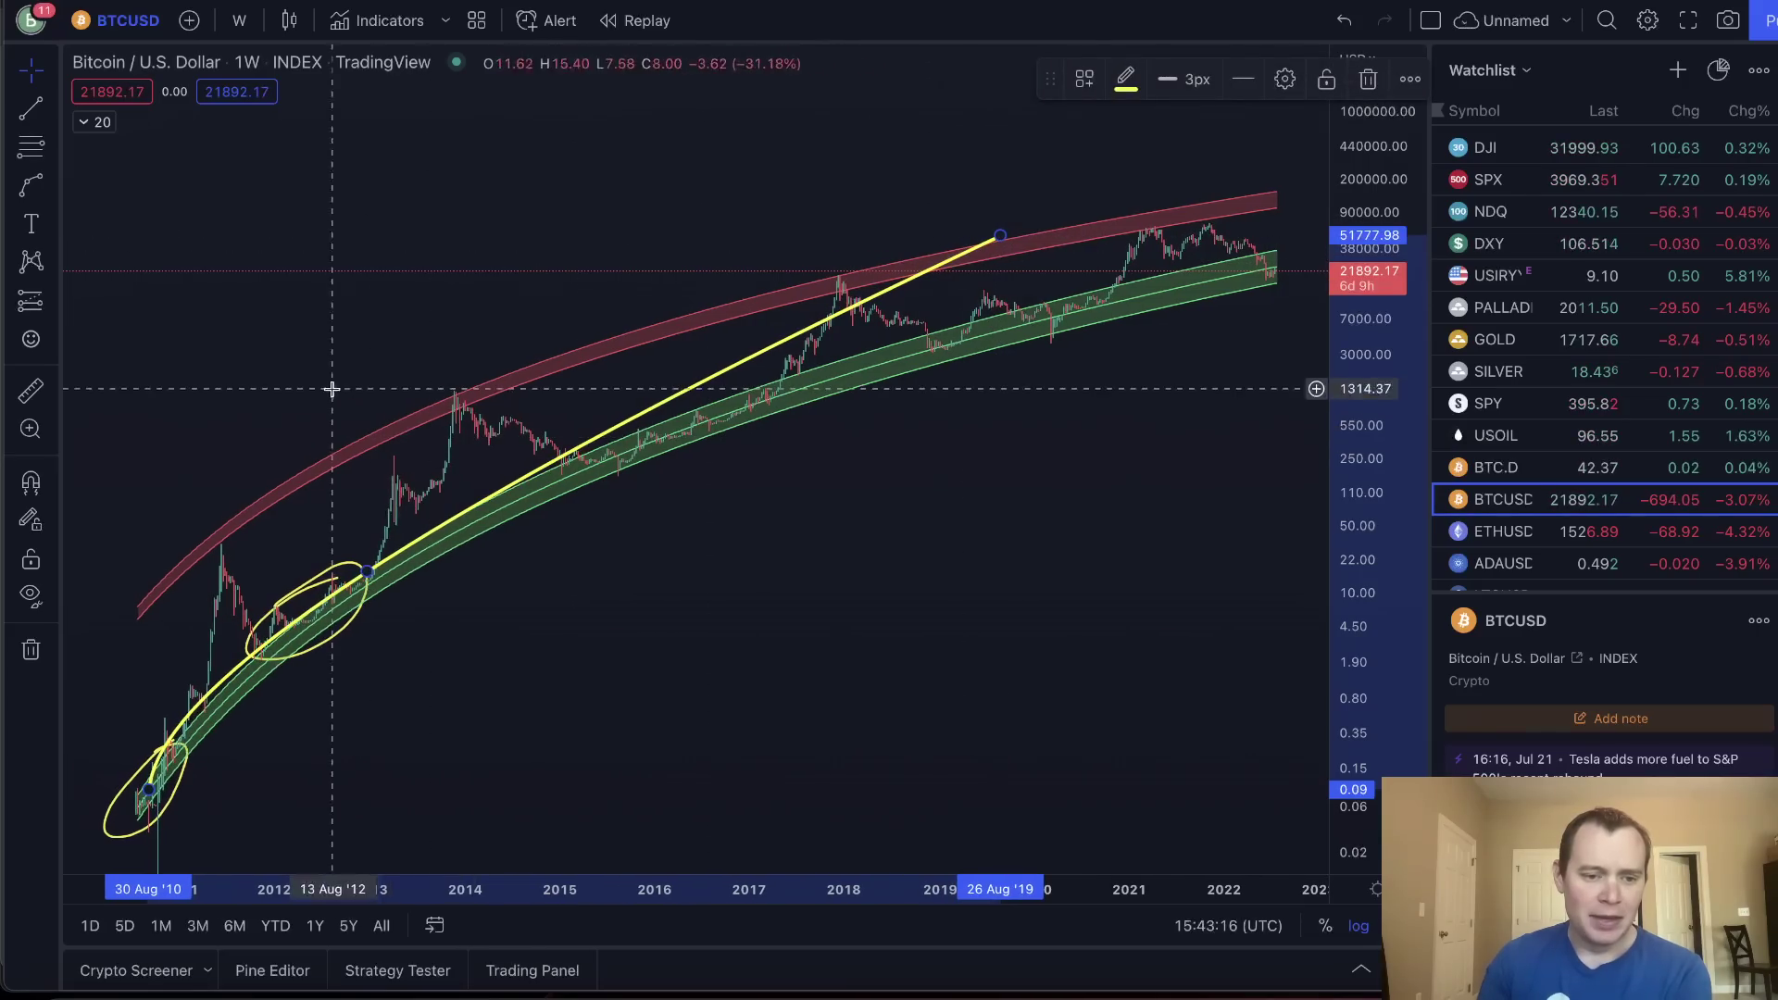
Brush a loop around the 2015–2017 candles on the green band.
left_click(51, 186)
left_click(102, 186)
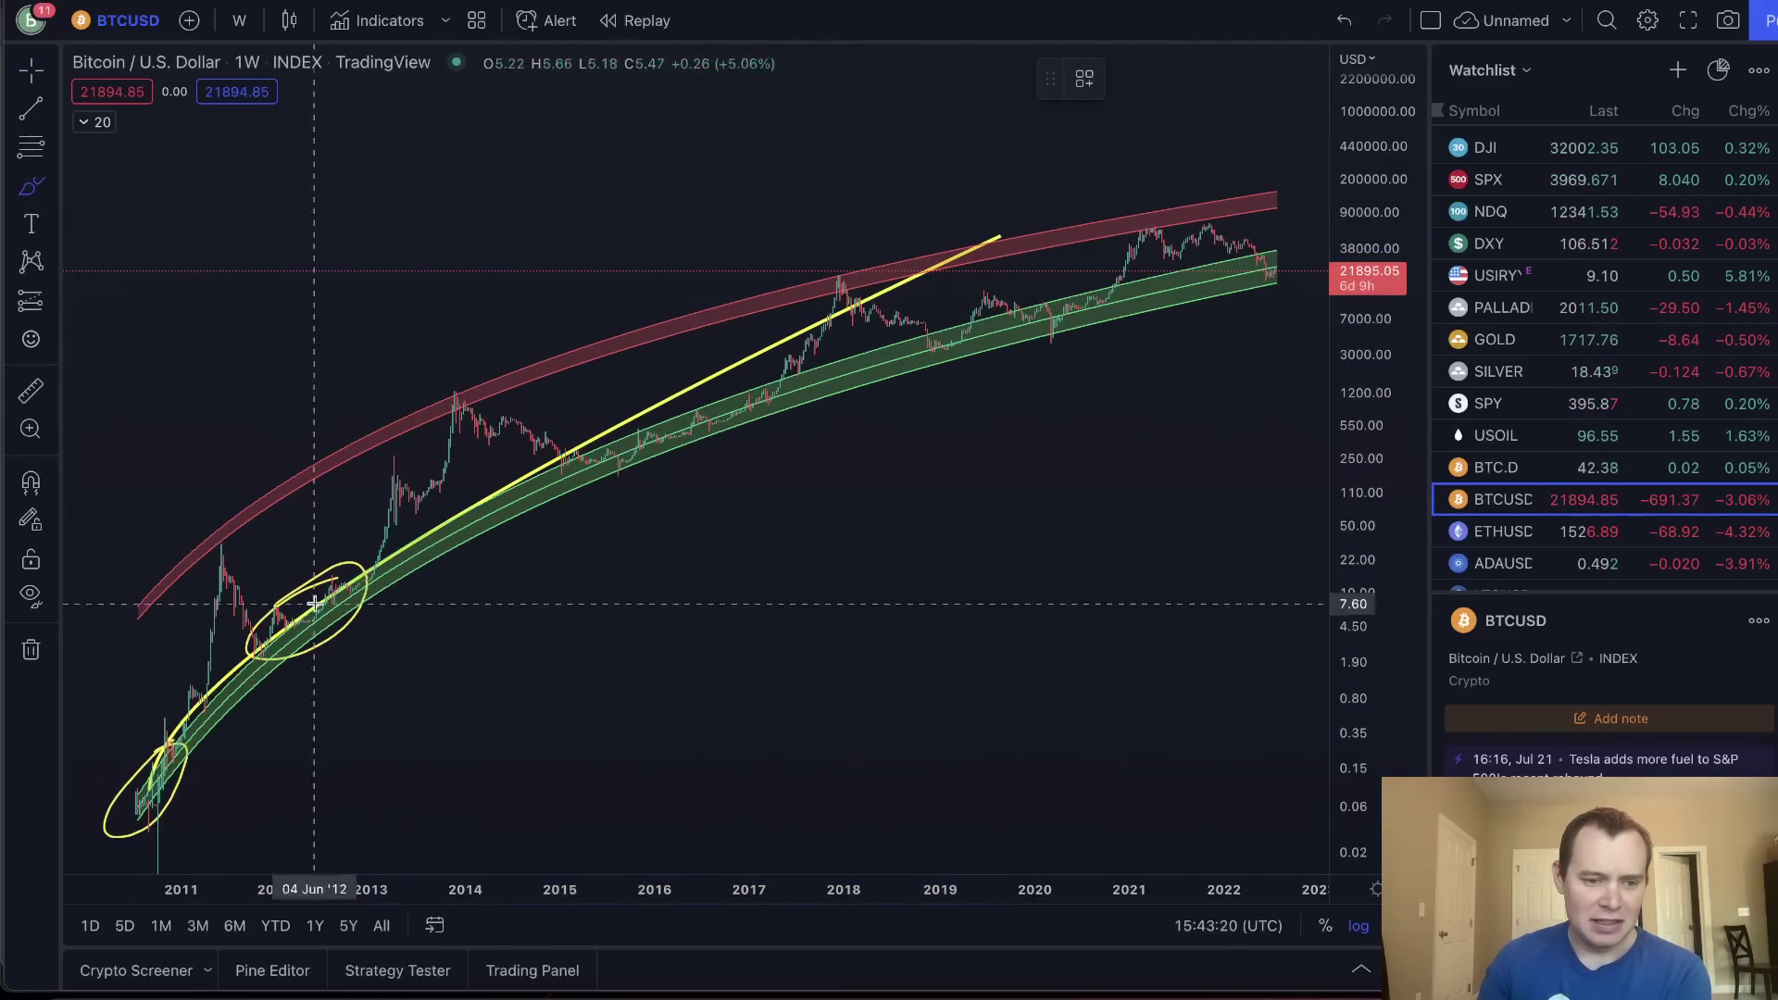
mouse_move(695, 405)
left_mouse_down()
mouse_move(570, 439)
mouse_move(626, 467)
mouse_move(769, 396)
left_mouse_up()
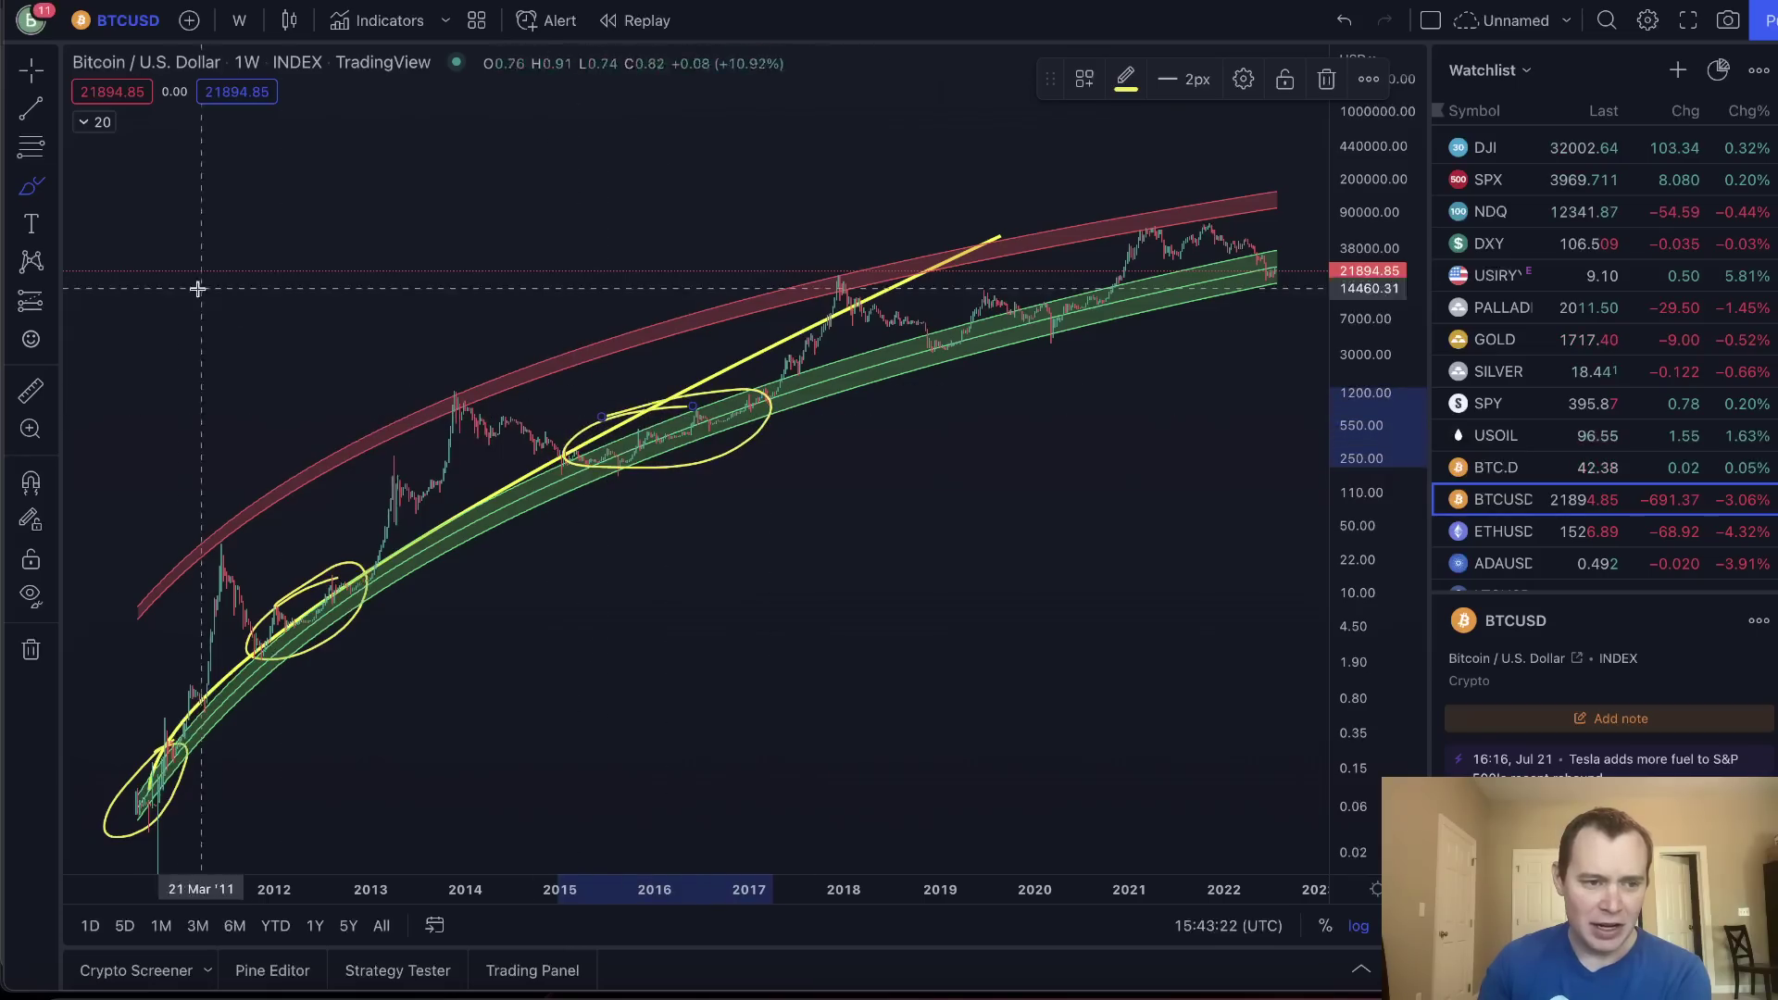
Draw a curve from the 2010 low, bending near 2015, along the green band top to June 2022.
left_click(52, 184)
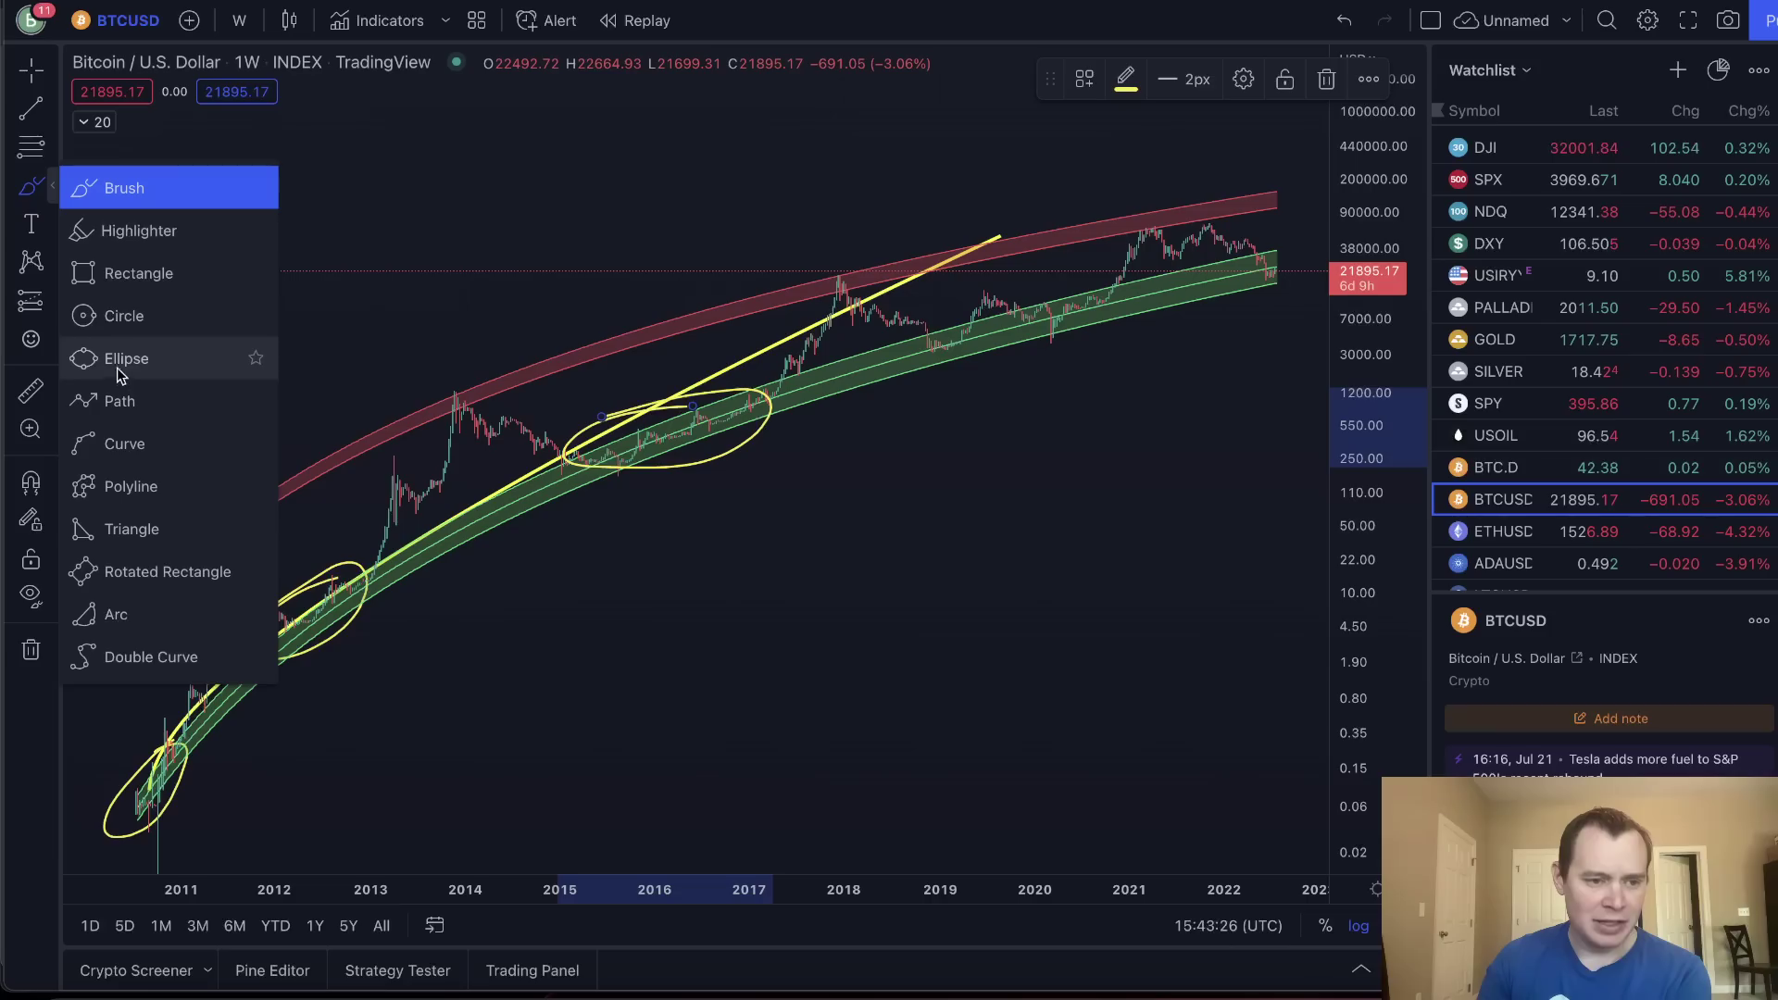
left_click(120, 443)
left_click(148, 785)
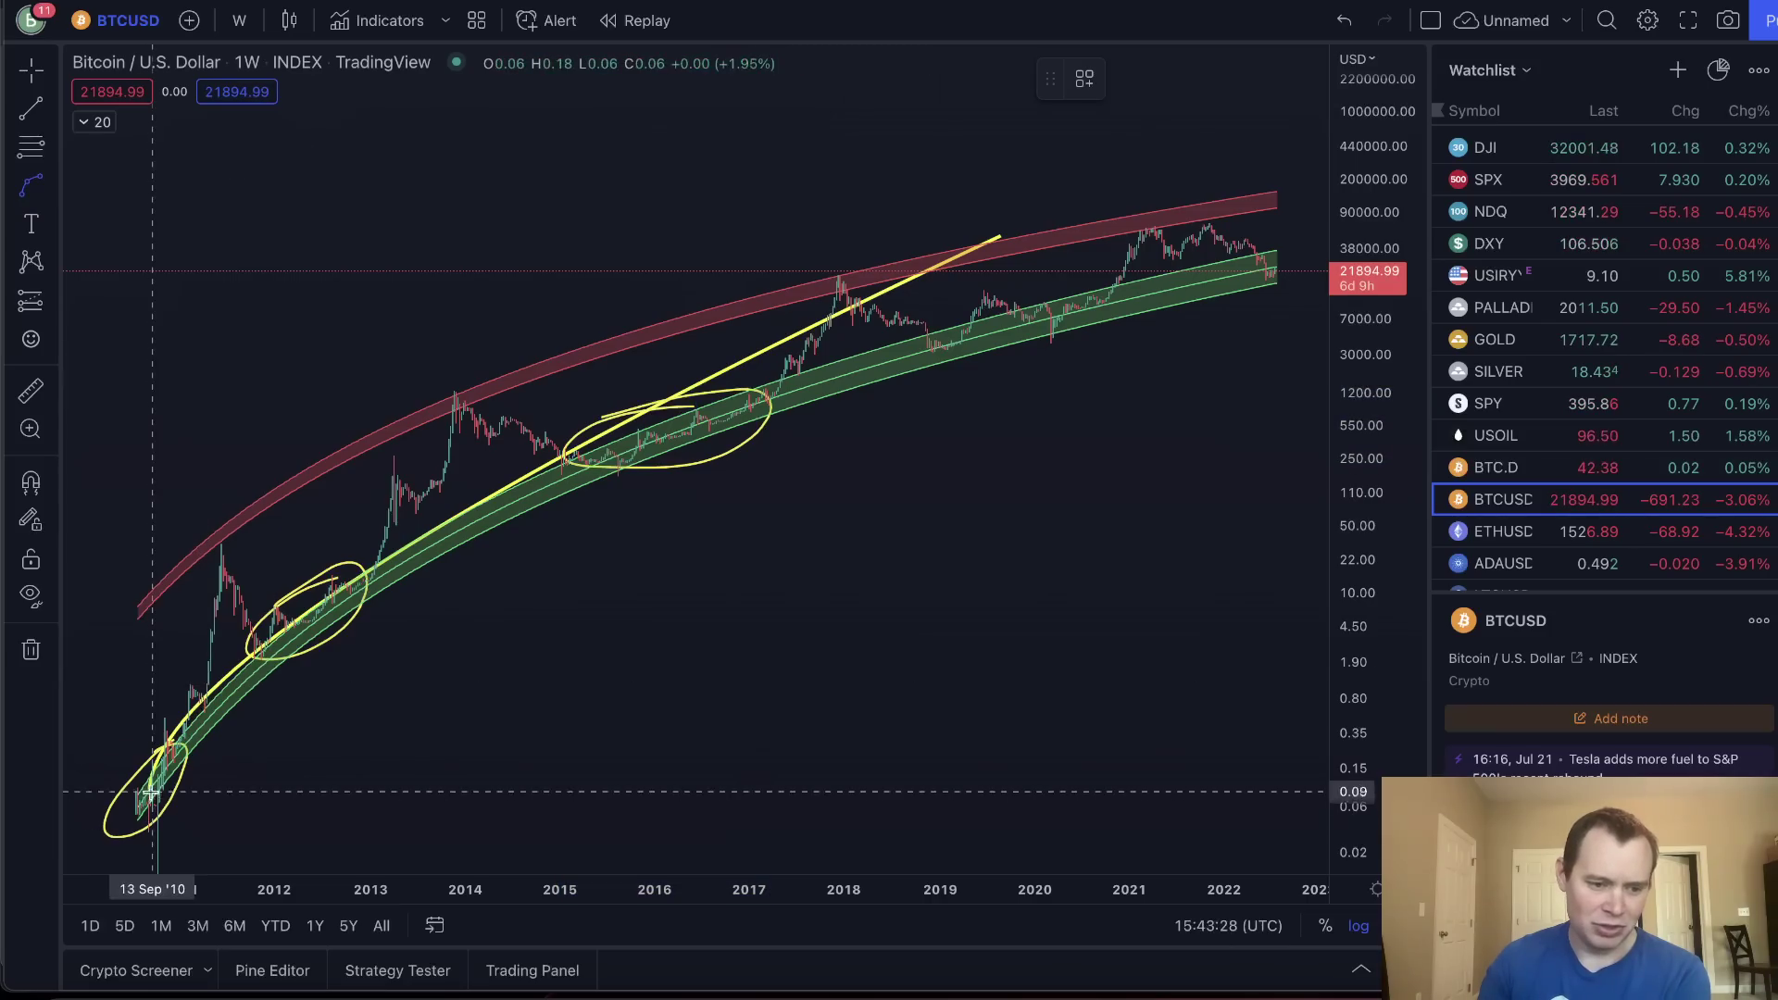
left_click(1053, 309)
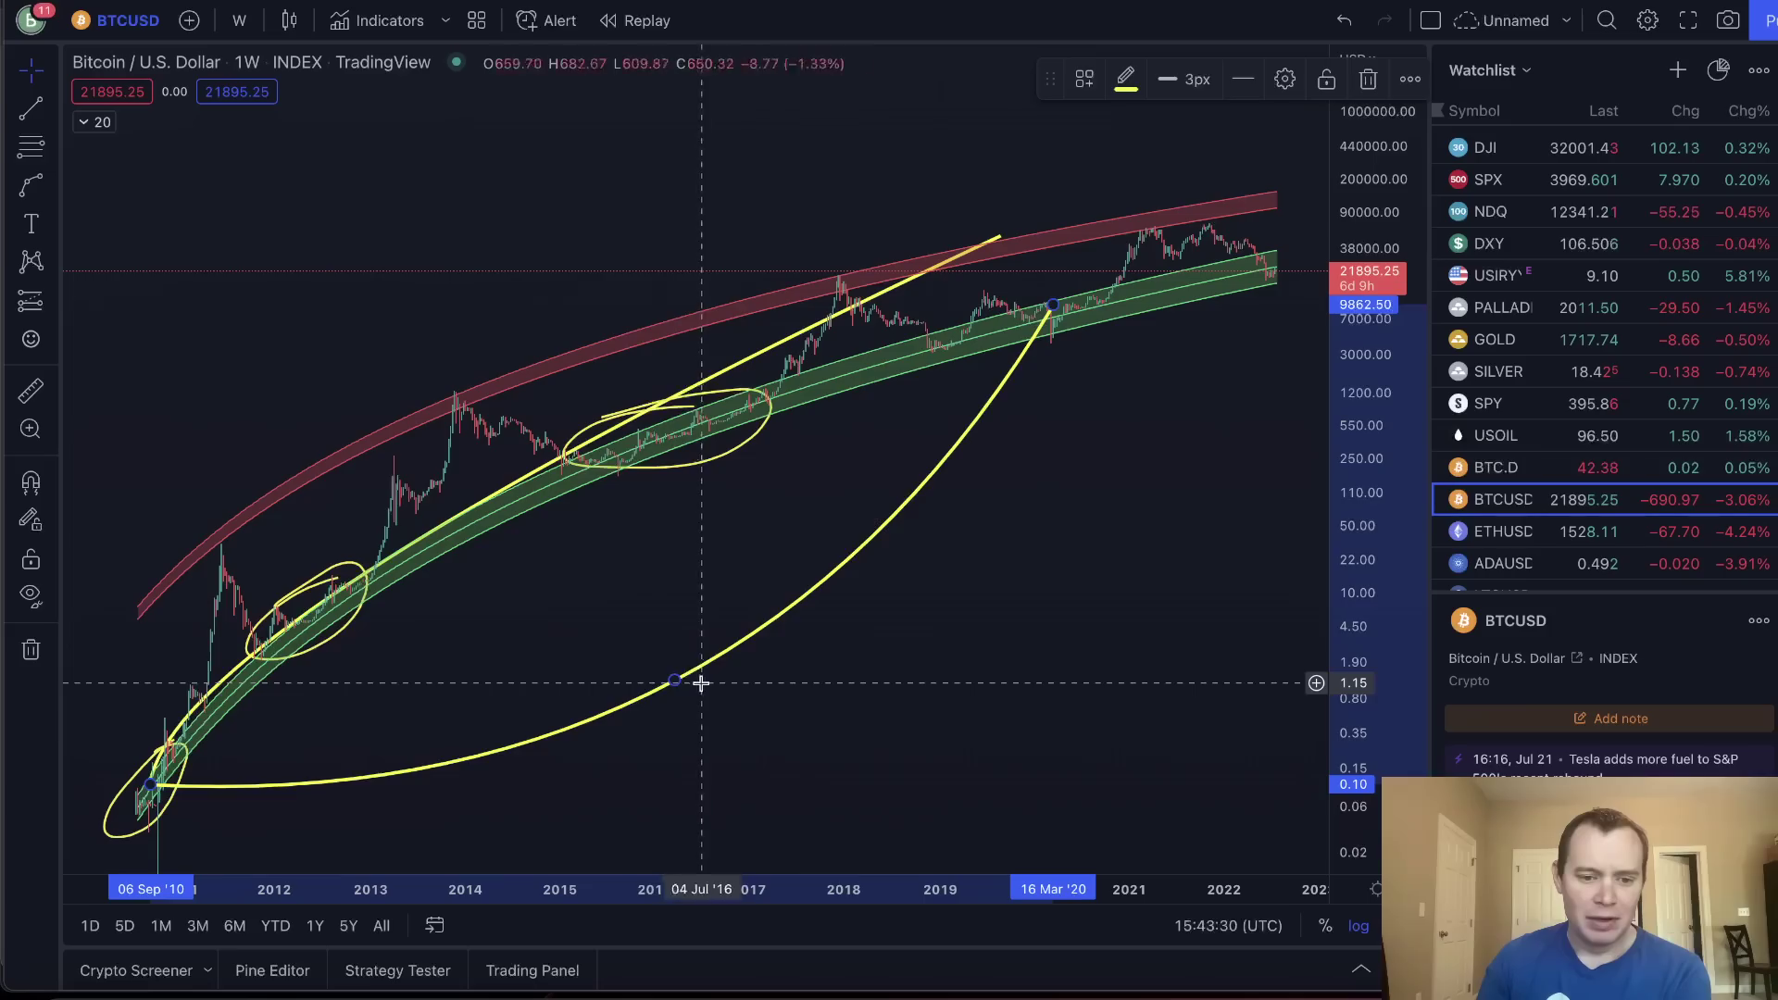
left_click(589, 451)
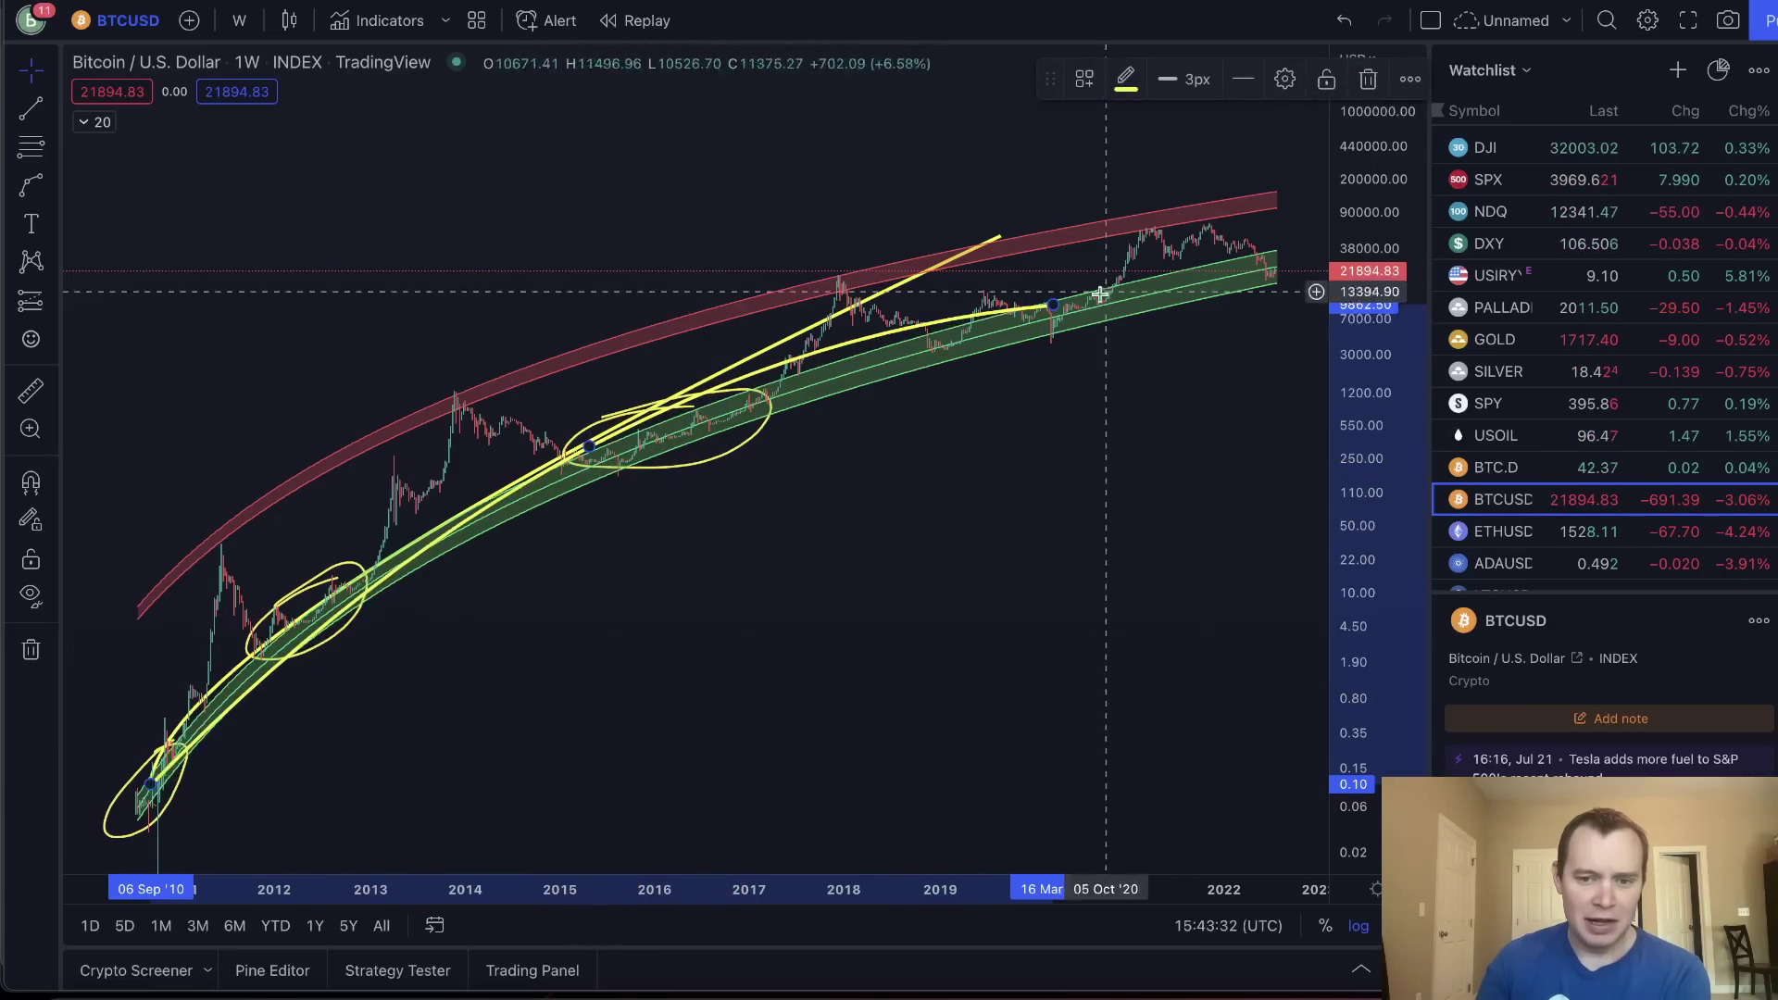
left_click_drag(1053, 306, 1269, 239)
left_click(1277, 234)
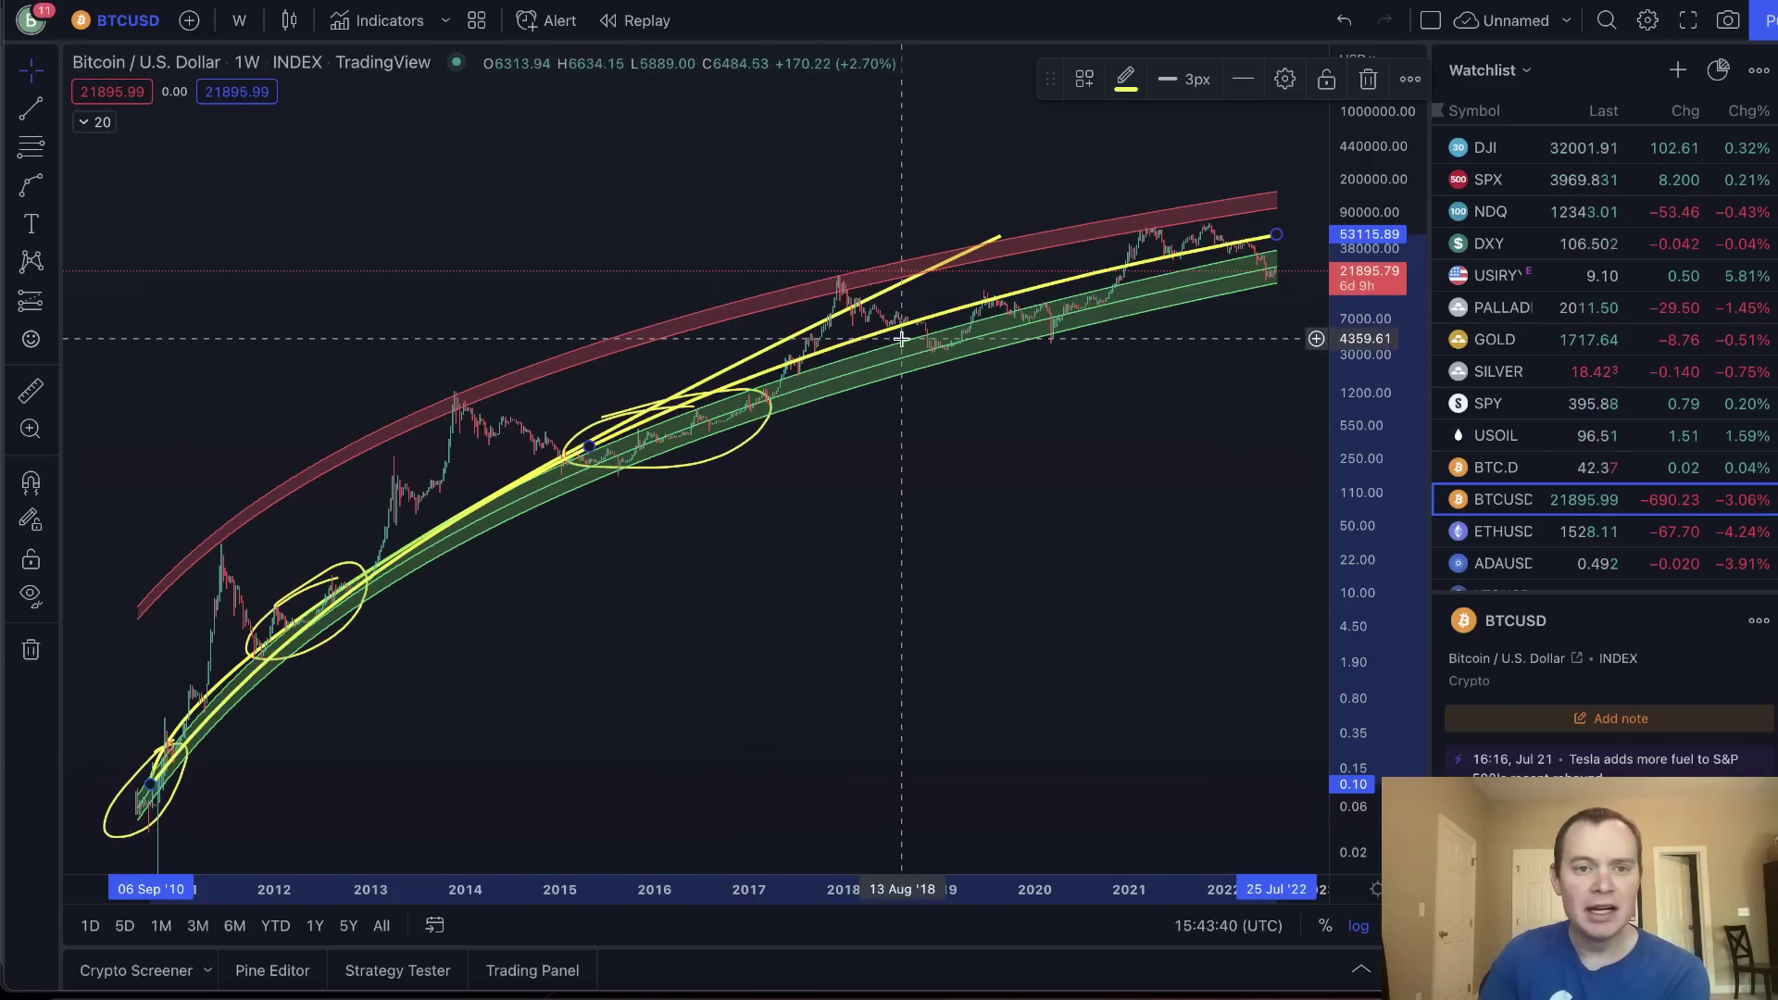
left_click(52, 186)
left_click(77, 198)
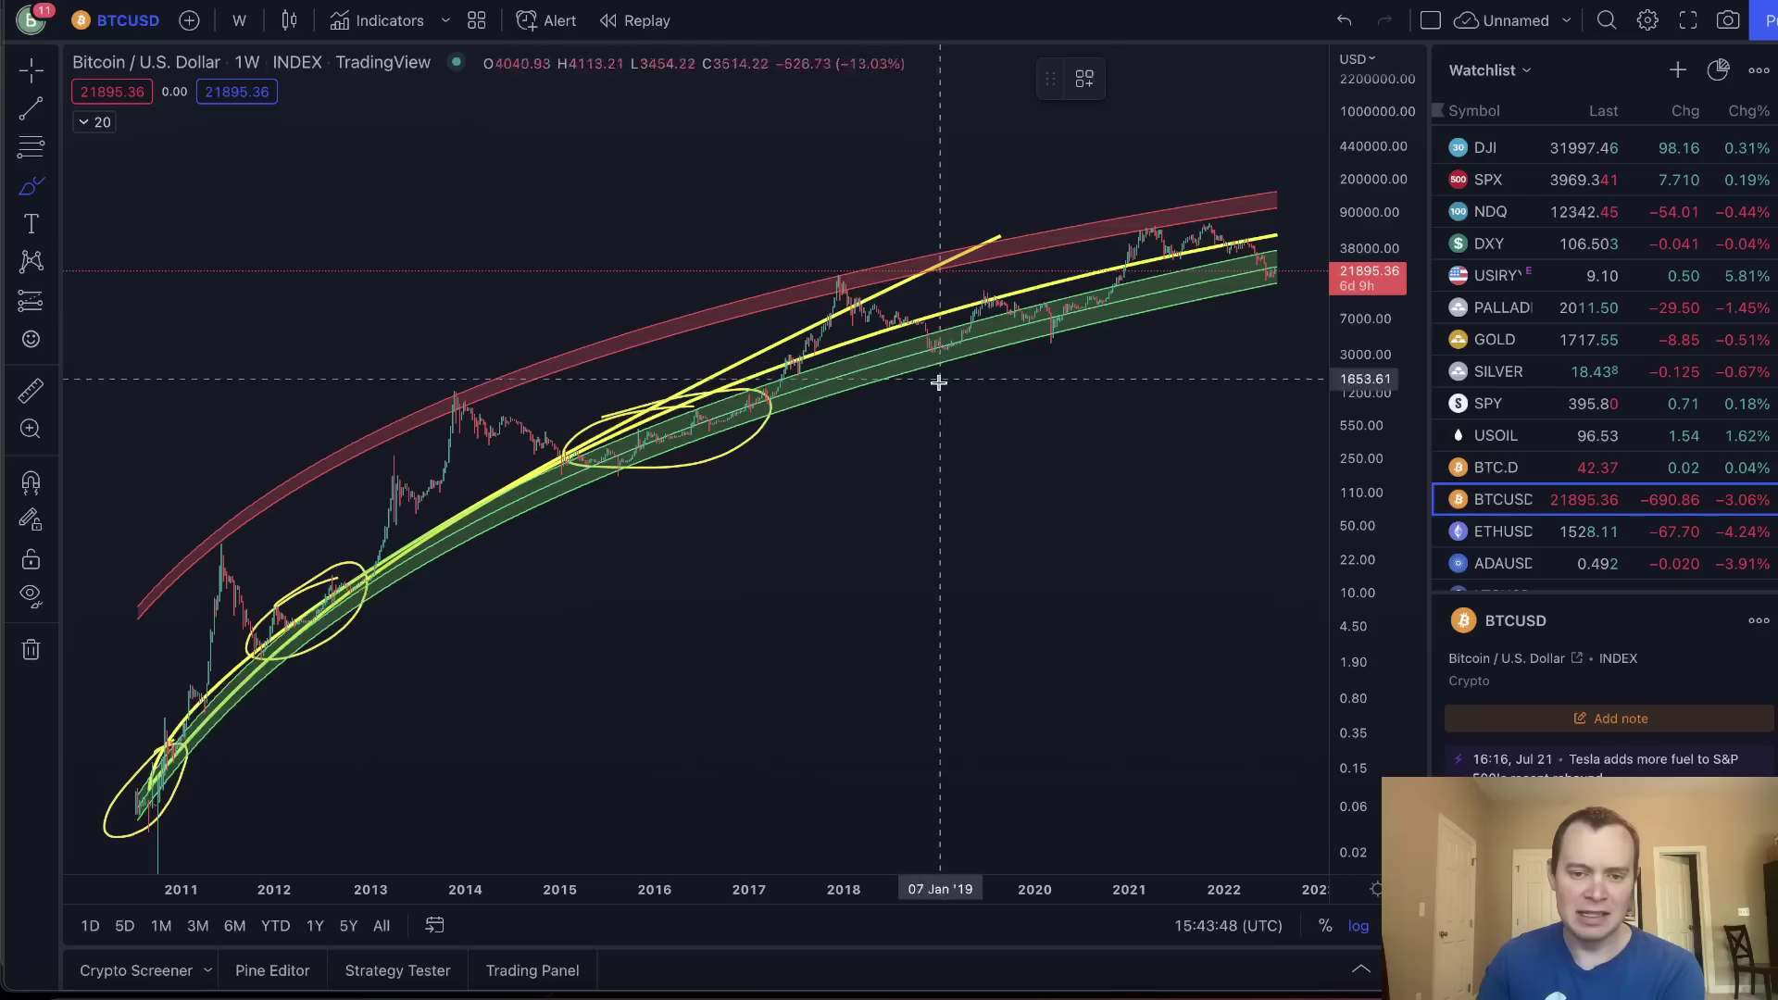
Loop the 2018–19 and 2019–20 lows and brush arrows at the 2020 dip and latest price.
left_click(925, 337)
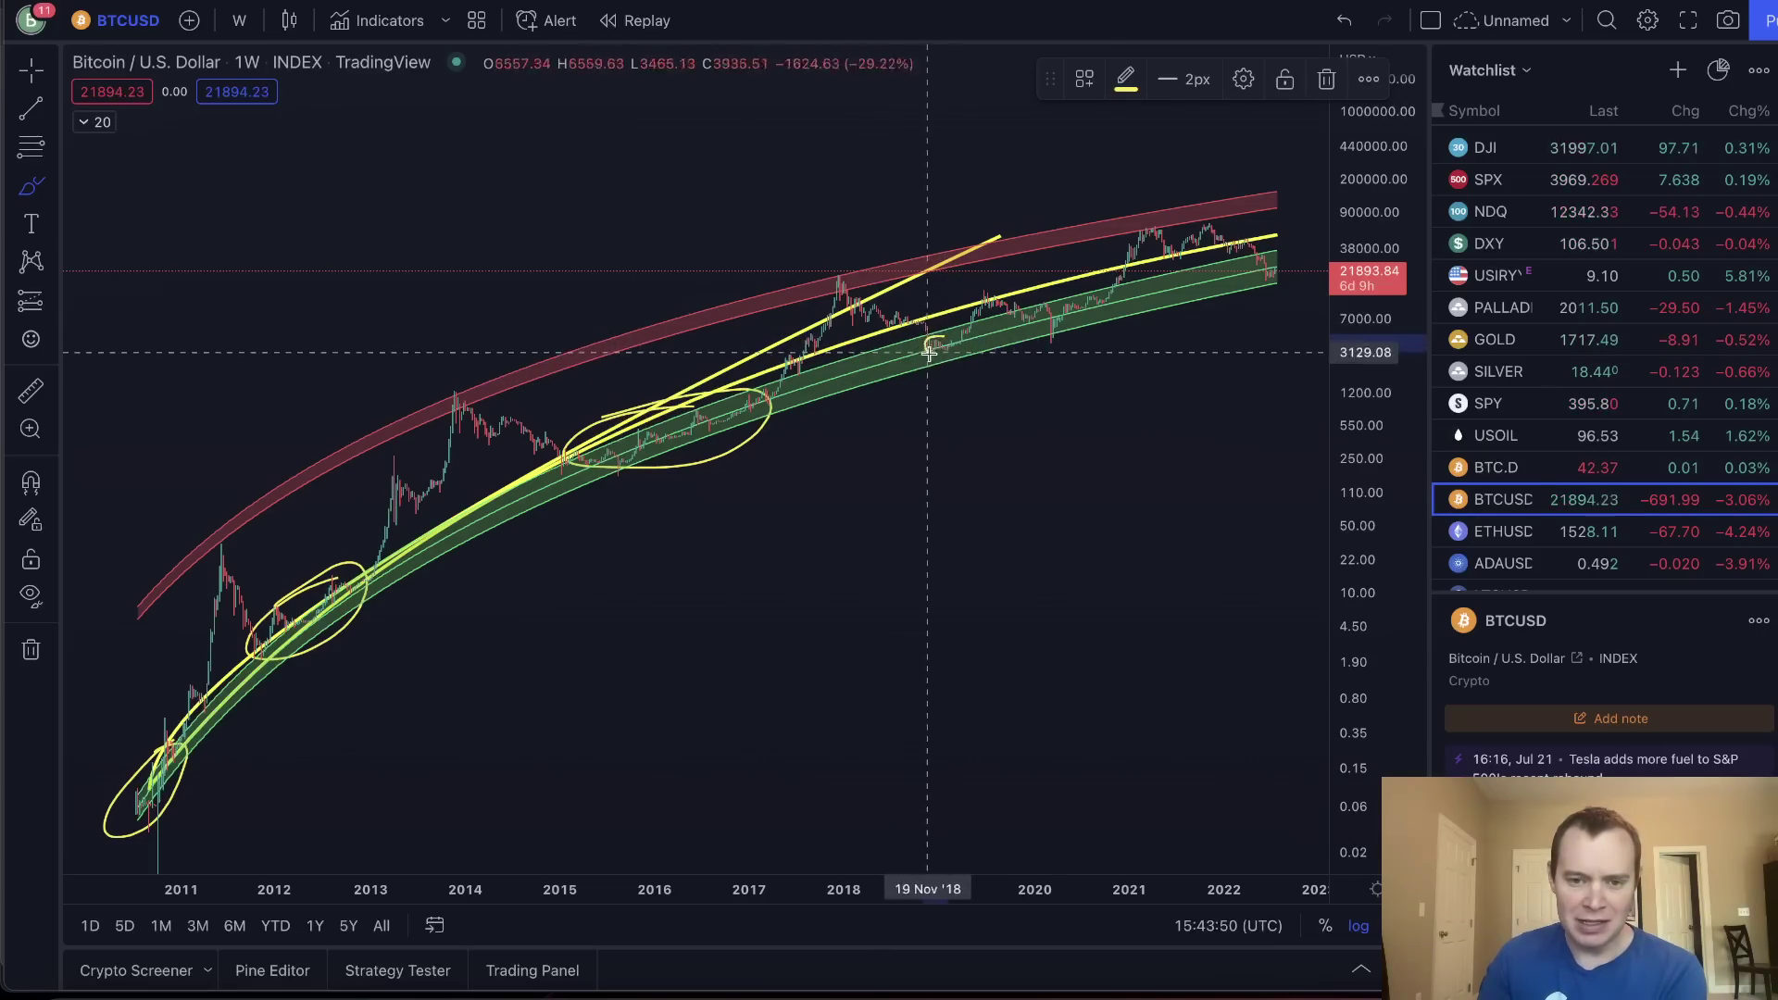
left_click_drag(952, 346, 937, 345)
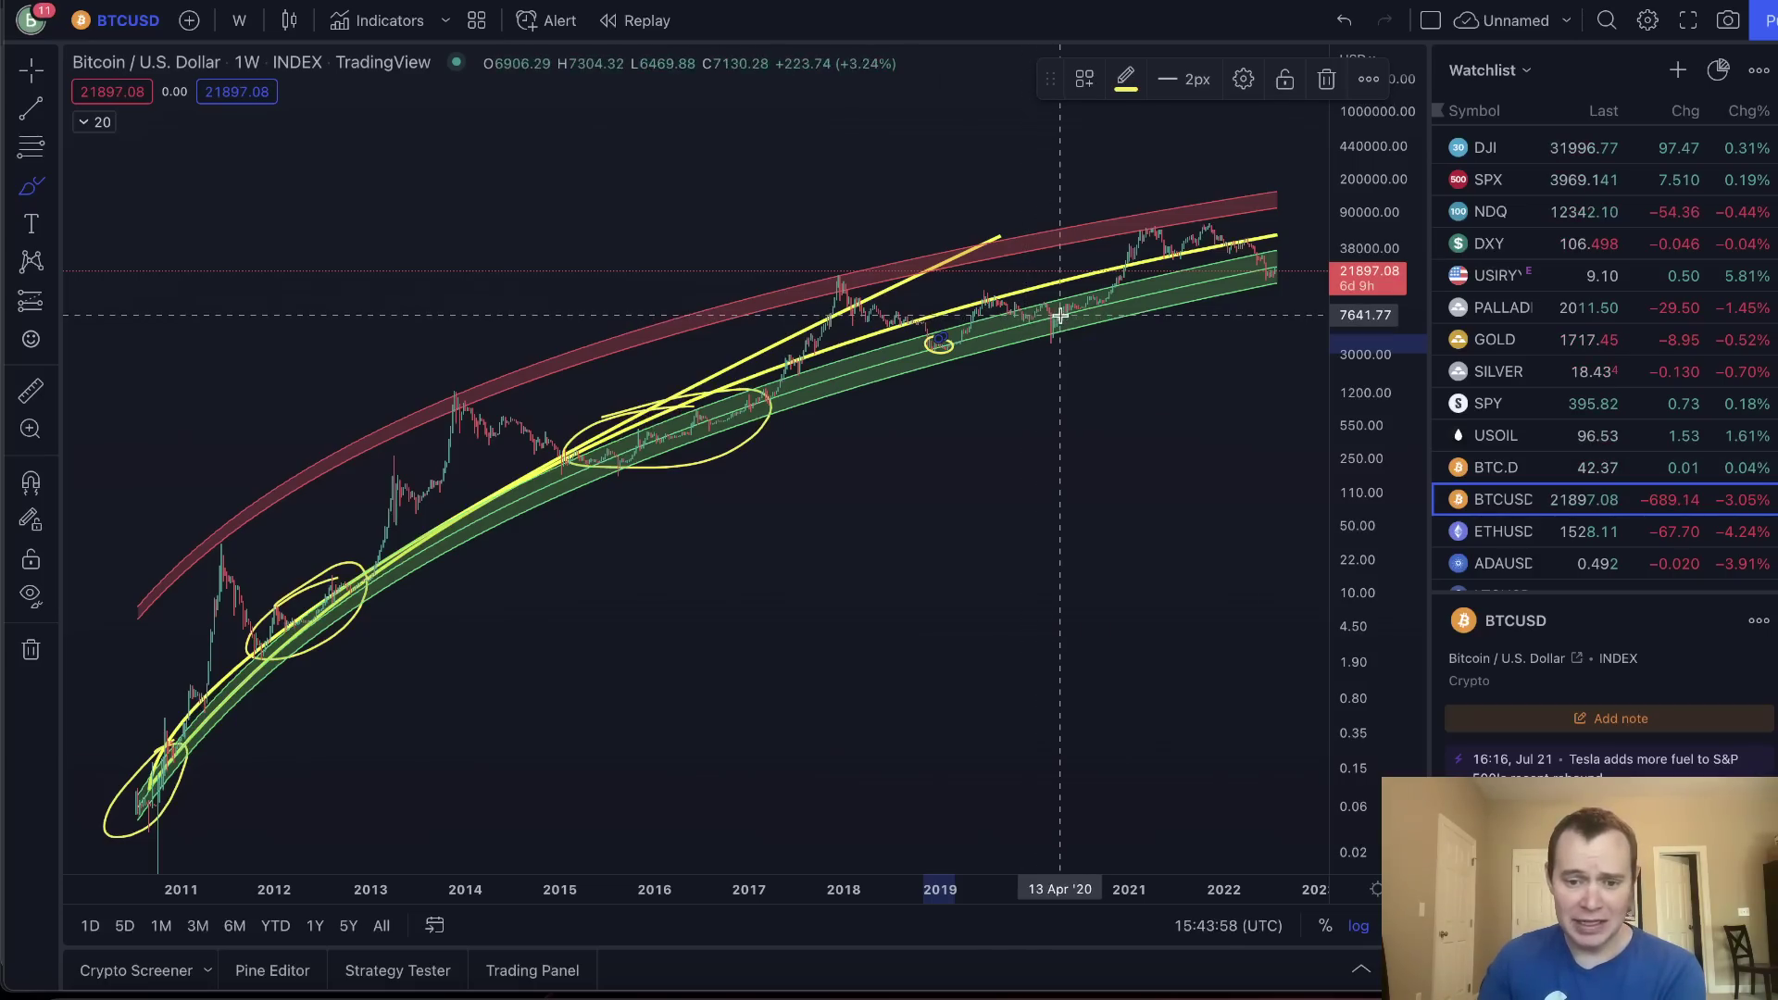
mouse_move(1119, 296)
left_mouse_down()
mouse_move(985, 335)
mouse_move(1032, 315)
left_mouse_up()
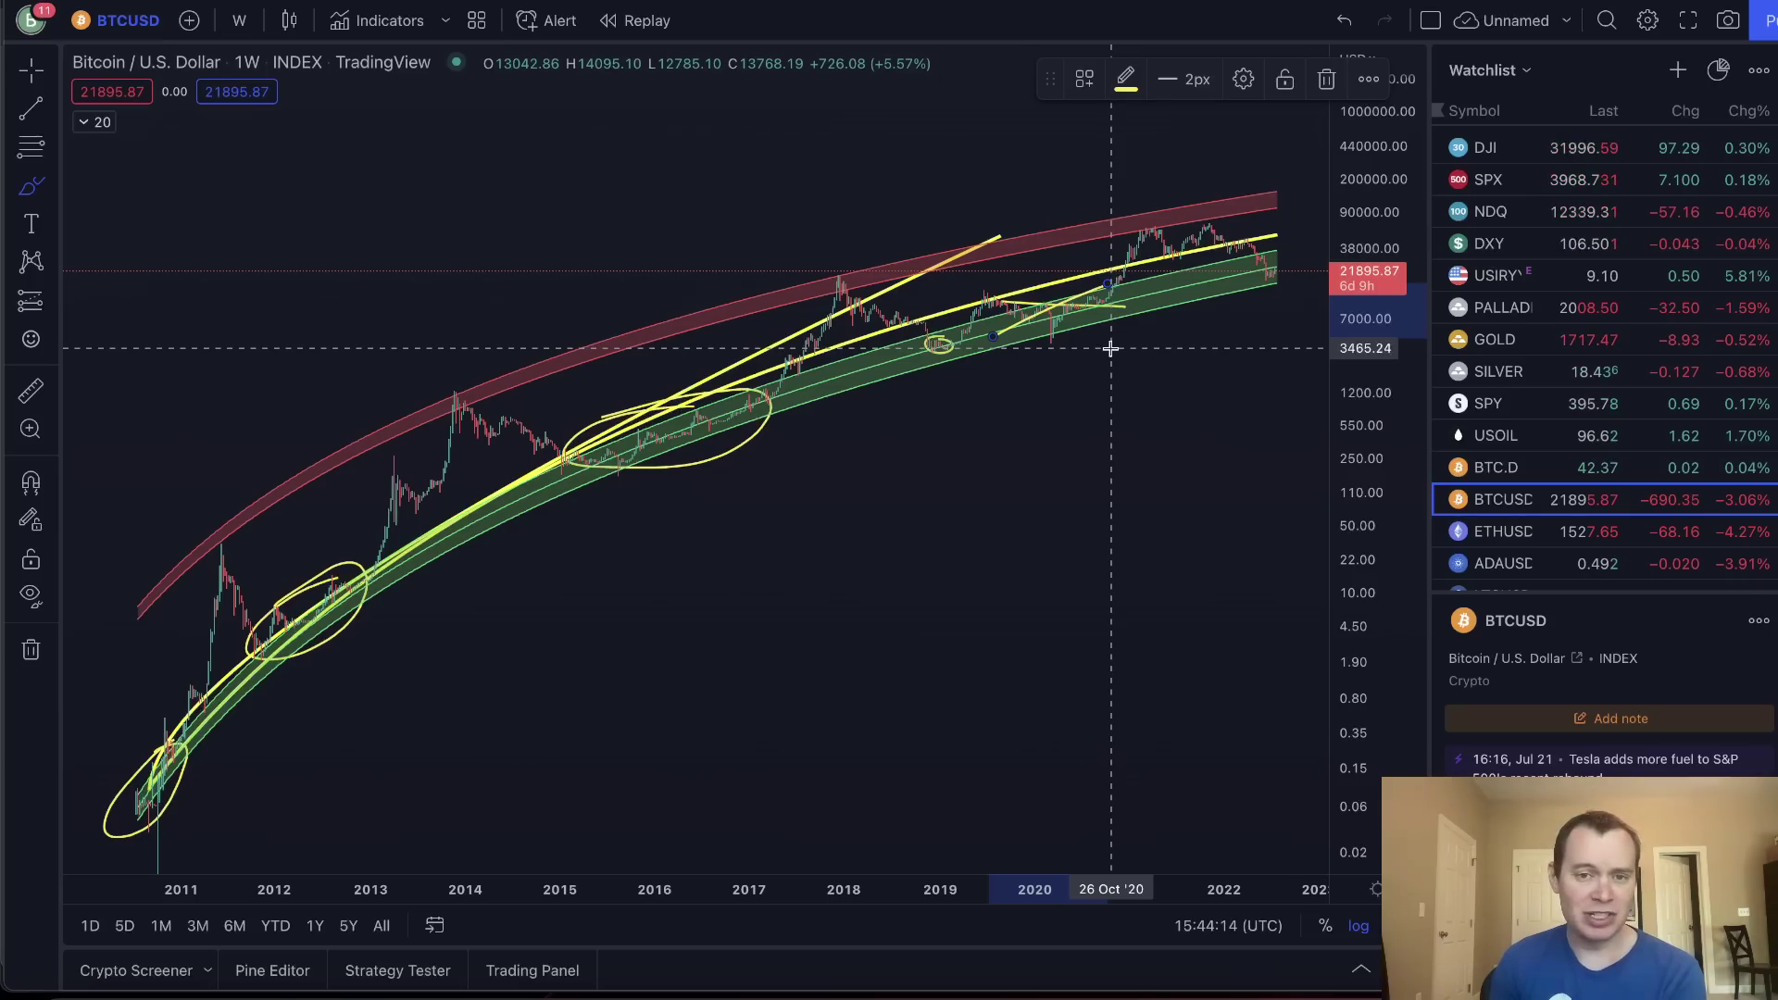
left_click_drag(1070, 357, 1135, 426)
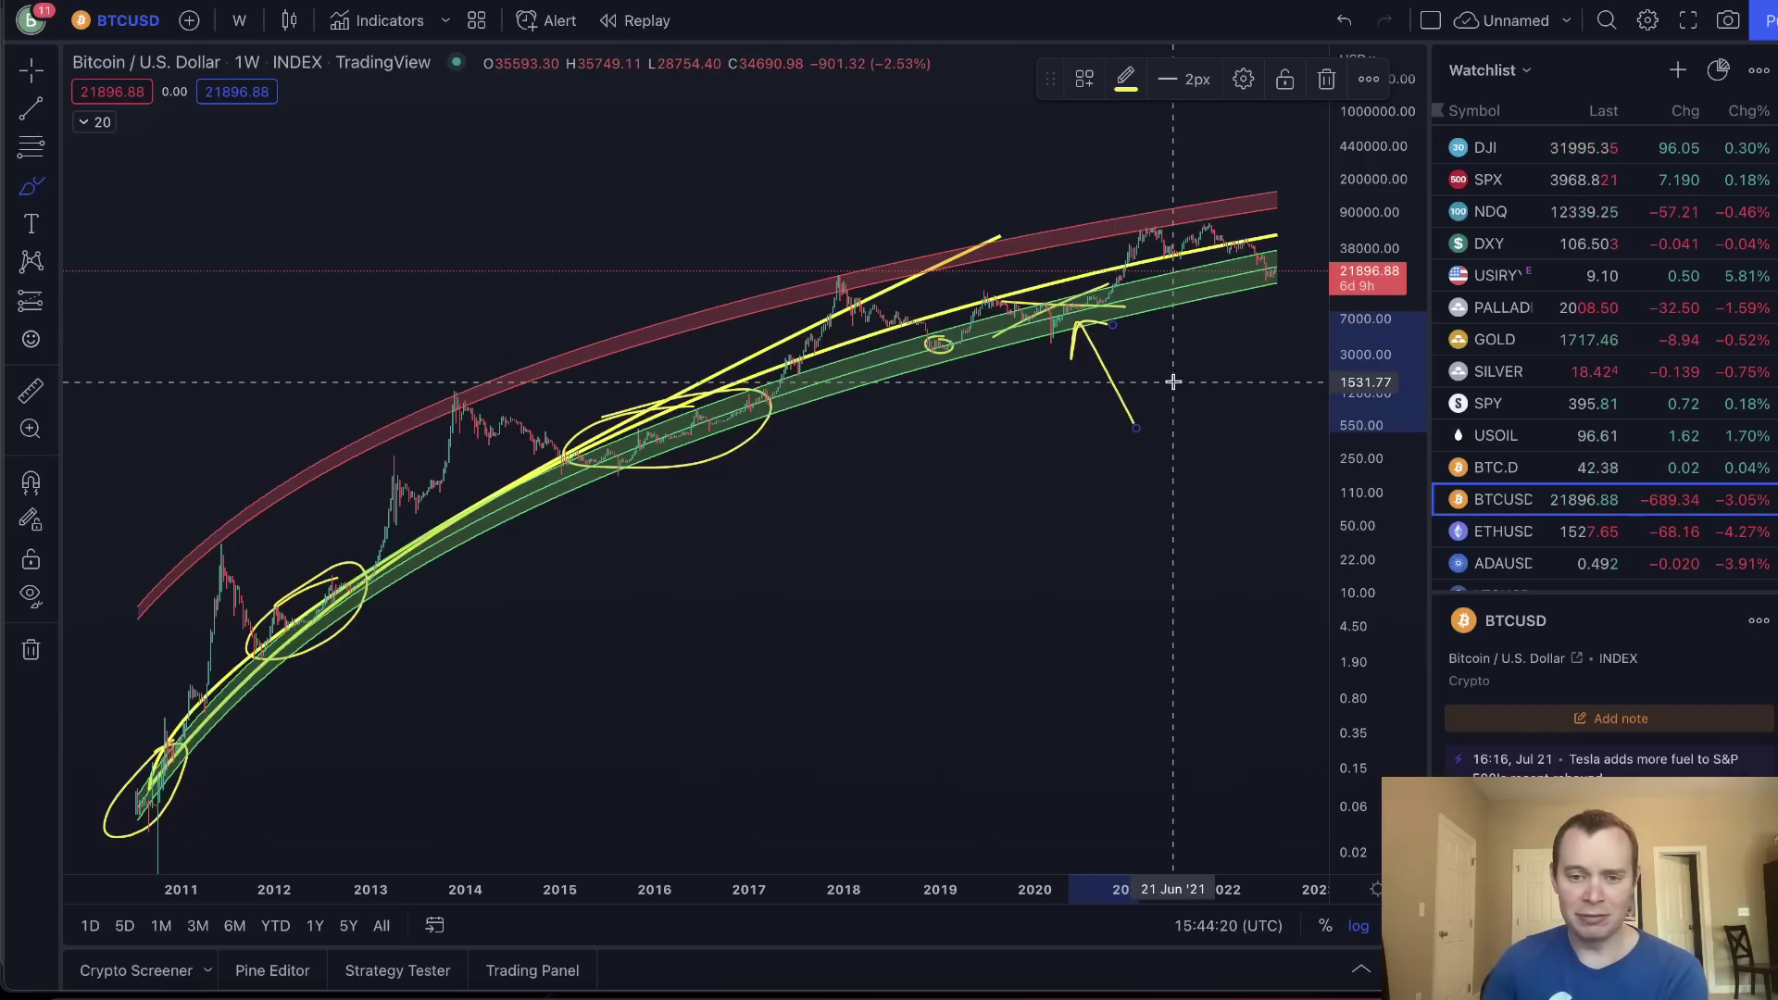
scroll(1143, 366, "right", 2)
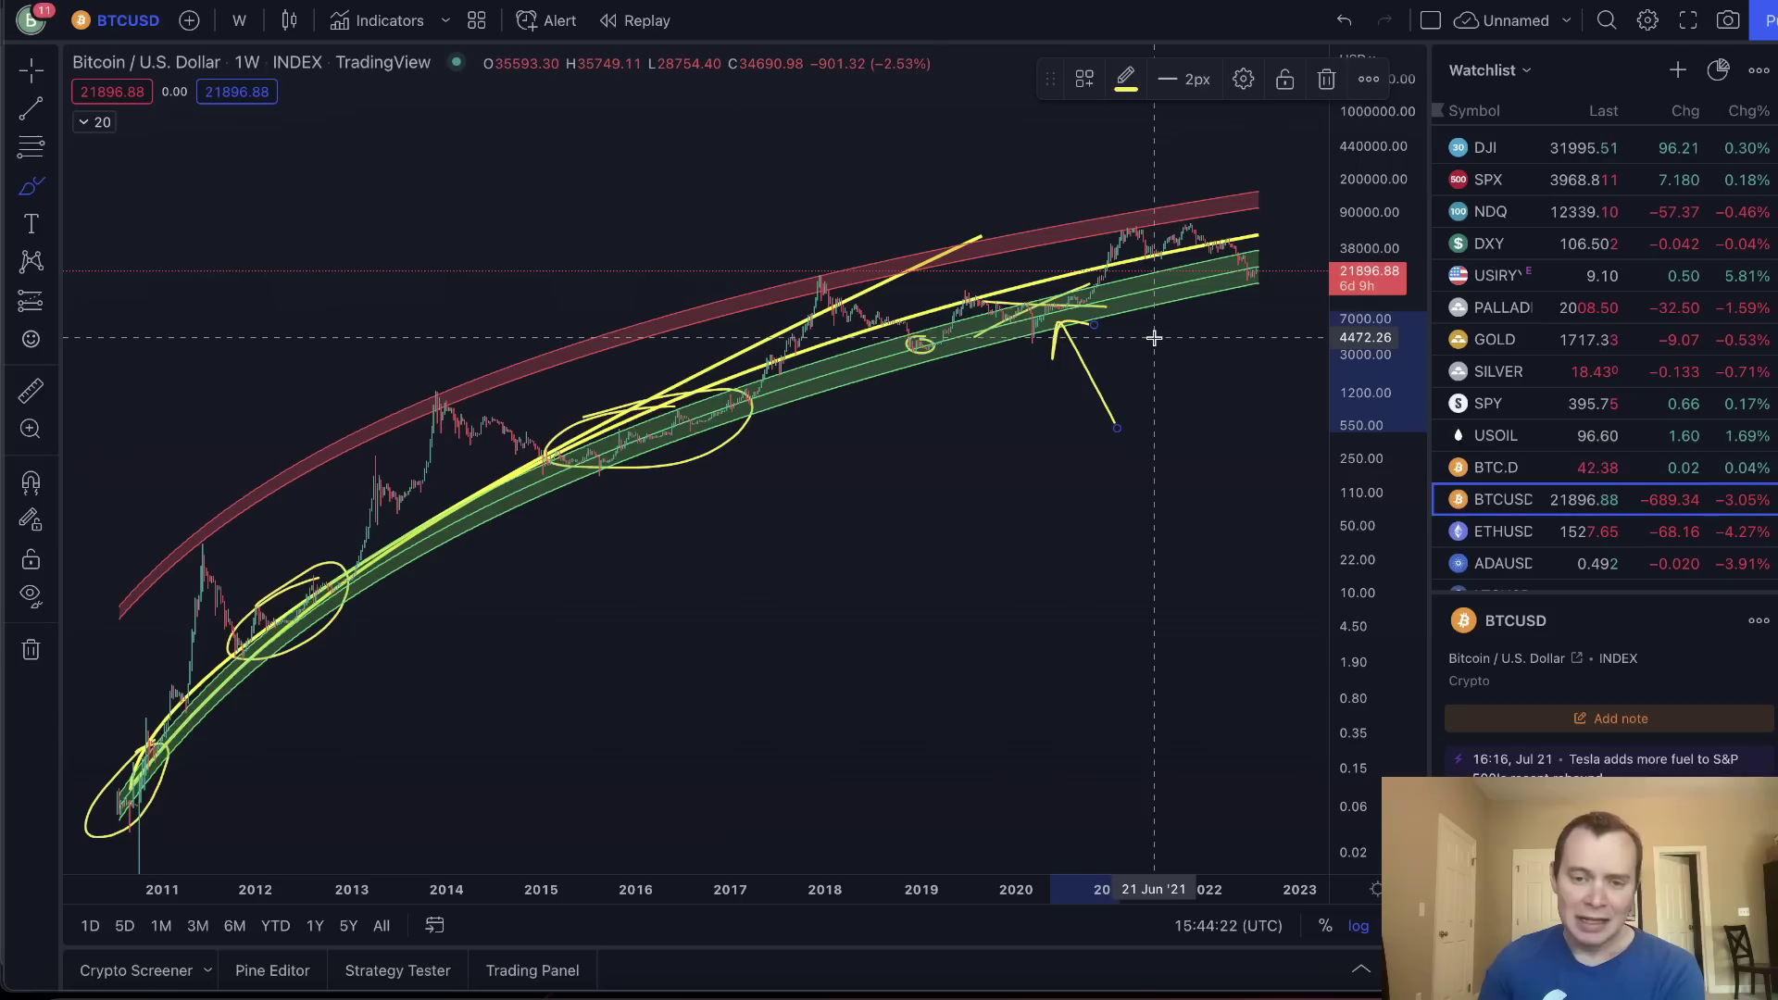
scroll(1154, 340, "down", 1)
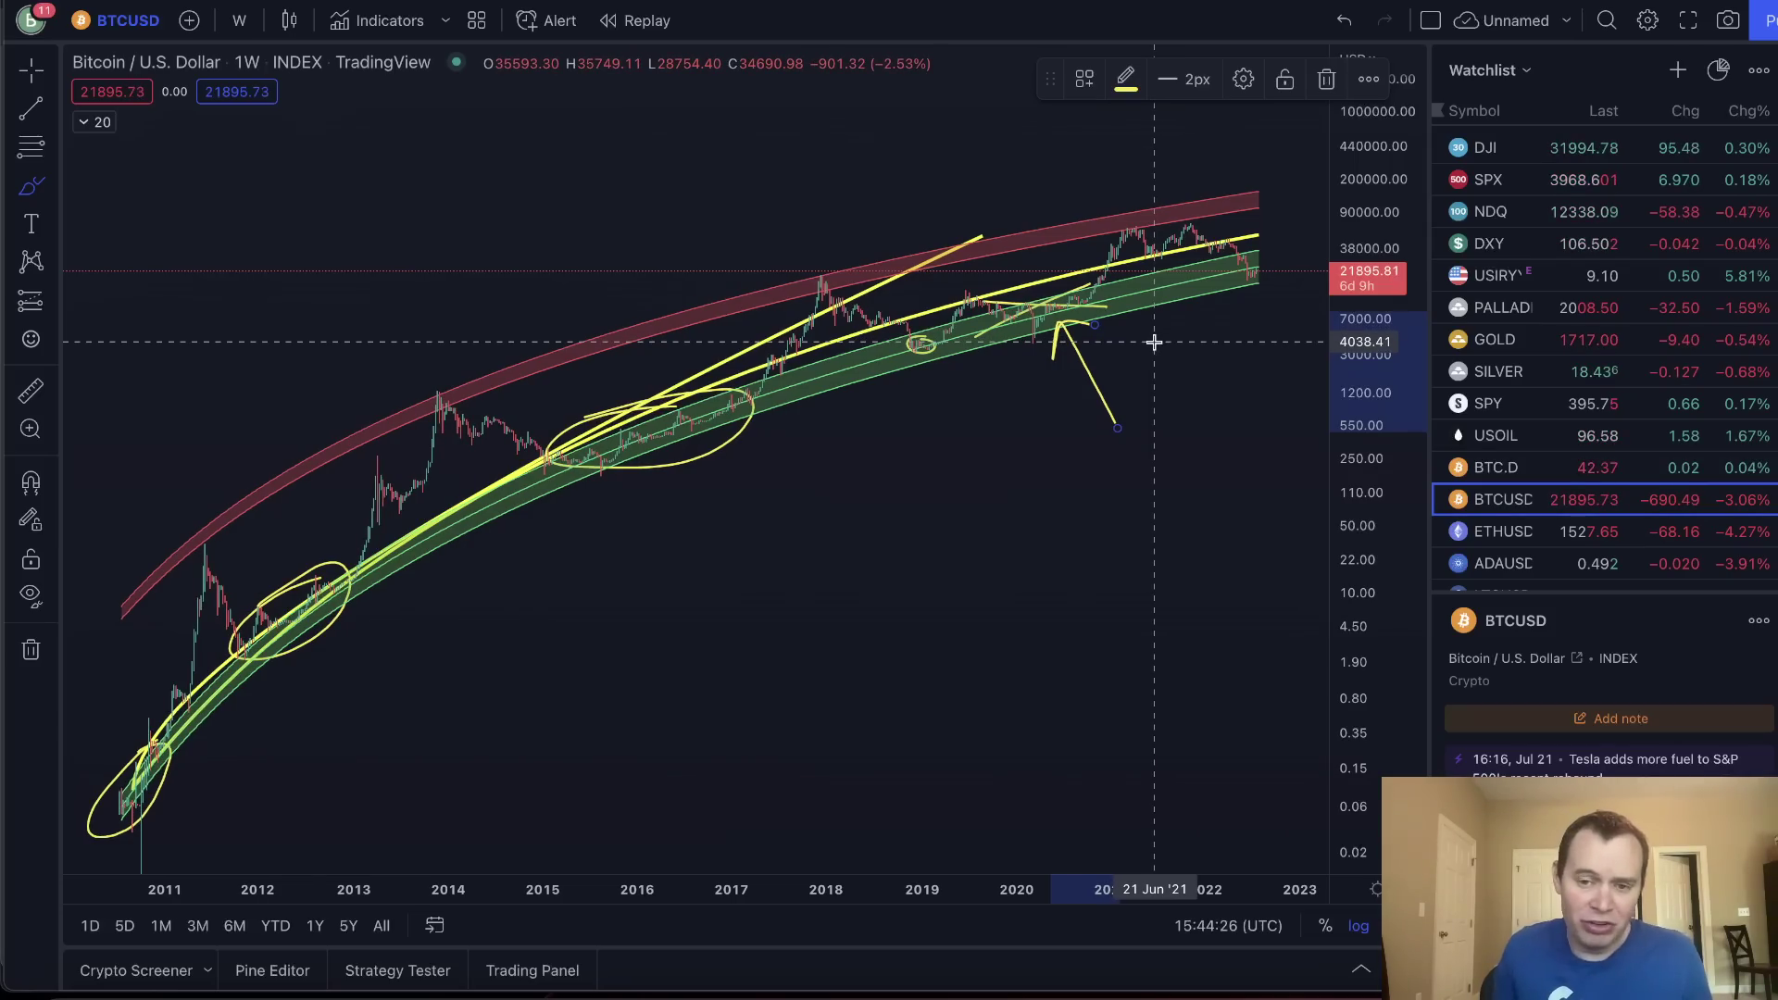
mouse_move(1220, 397)
left_mouse_down()
mouse_move(1242, 265)
mouse_move(1255, 311)
left_mouse_up()
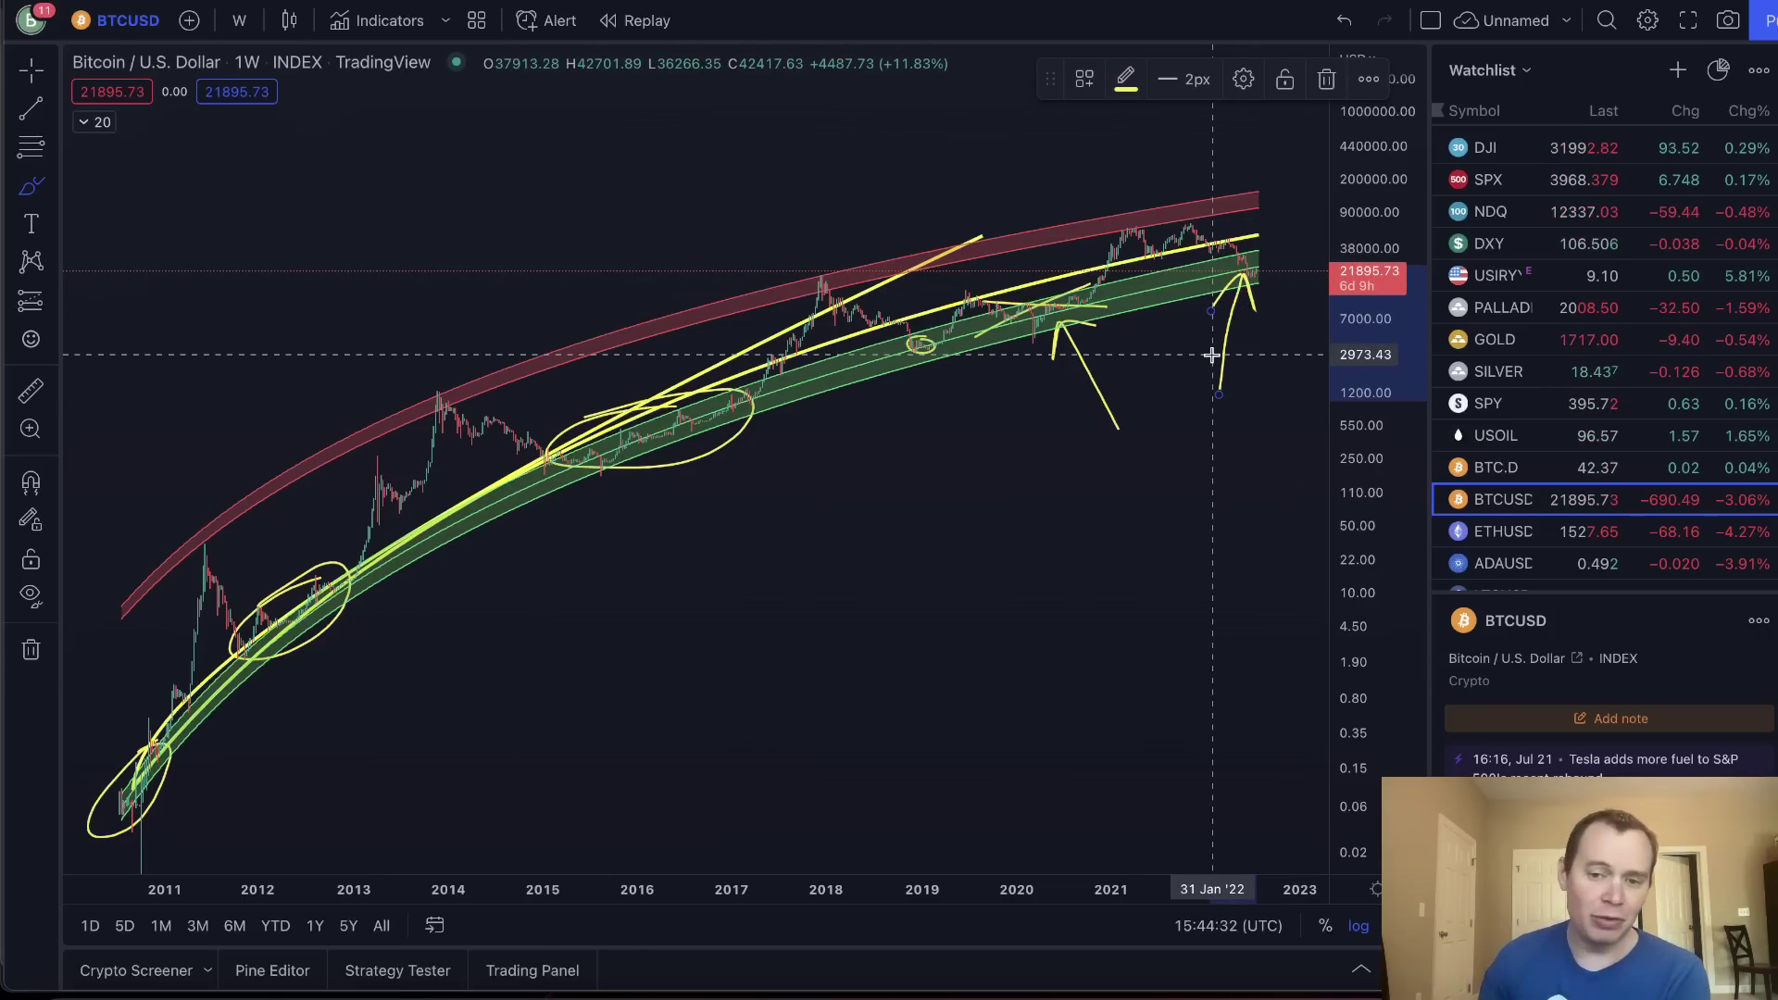
Reset the chart to the full history and brush arrows at the 2018 and 2021 peaks.
right_click(1115, 443)
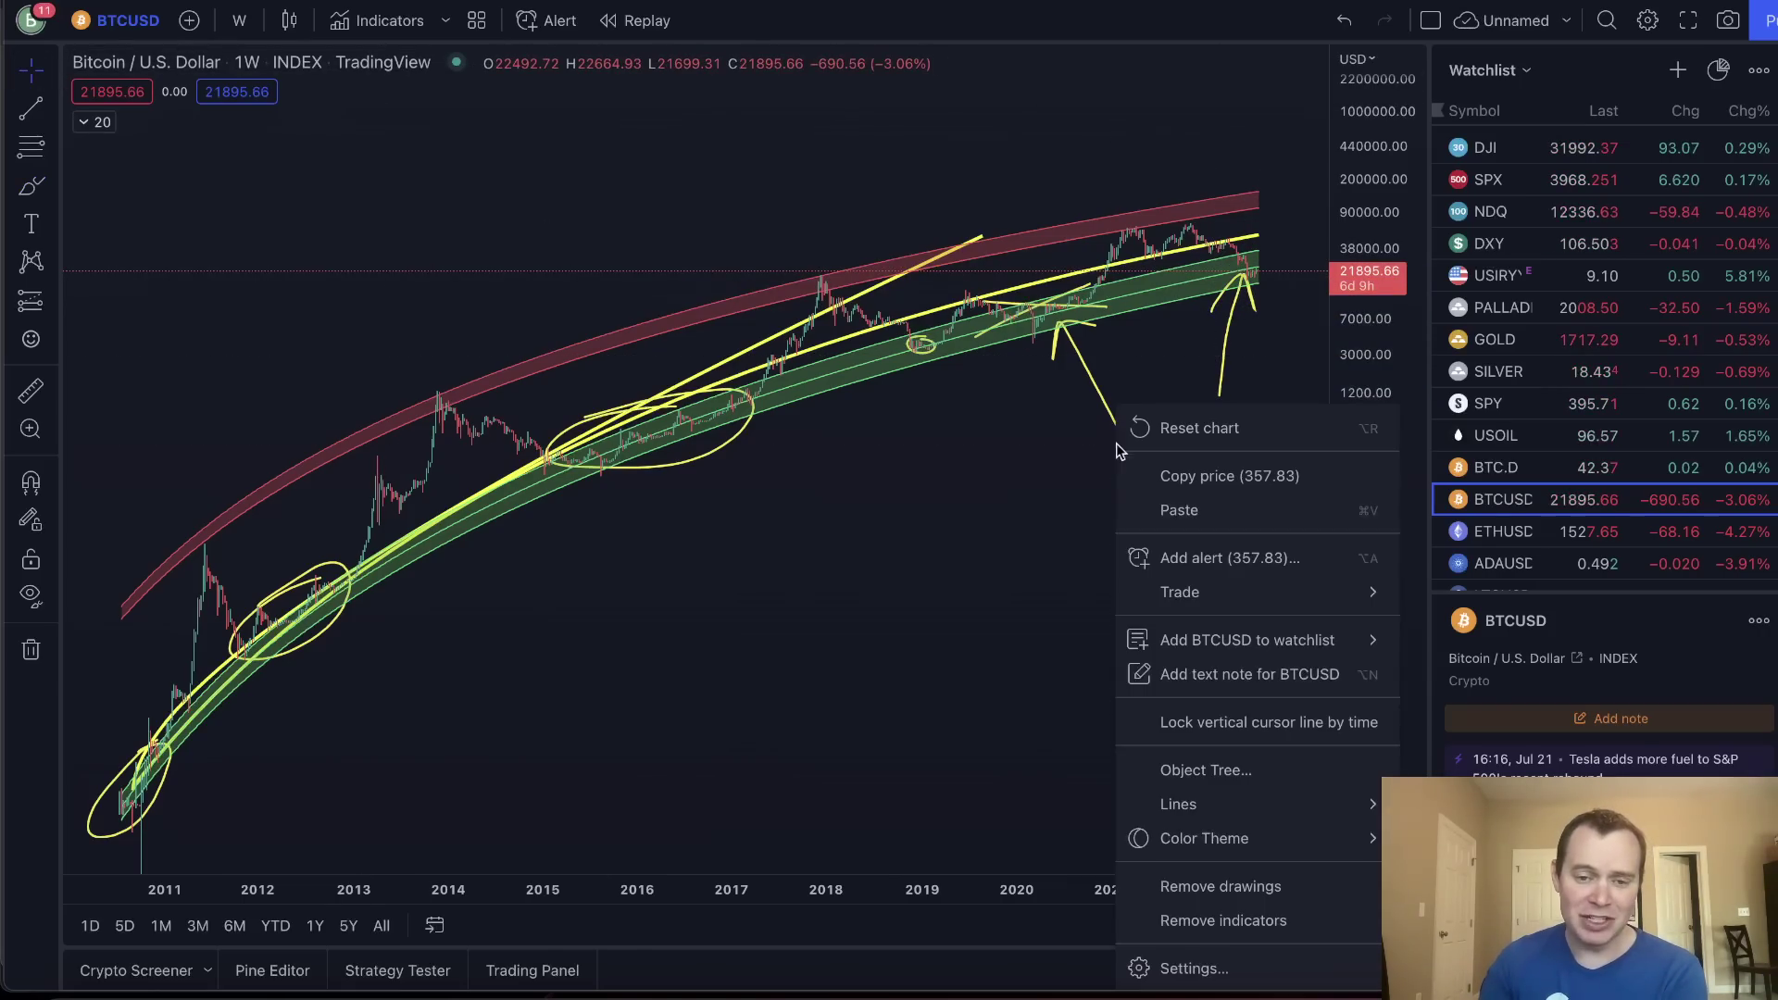
key("alt+r")
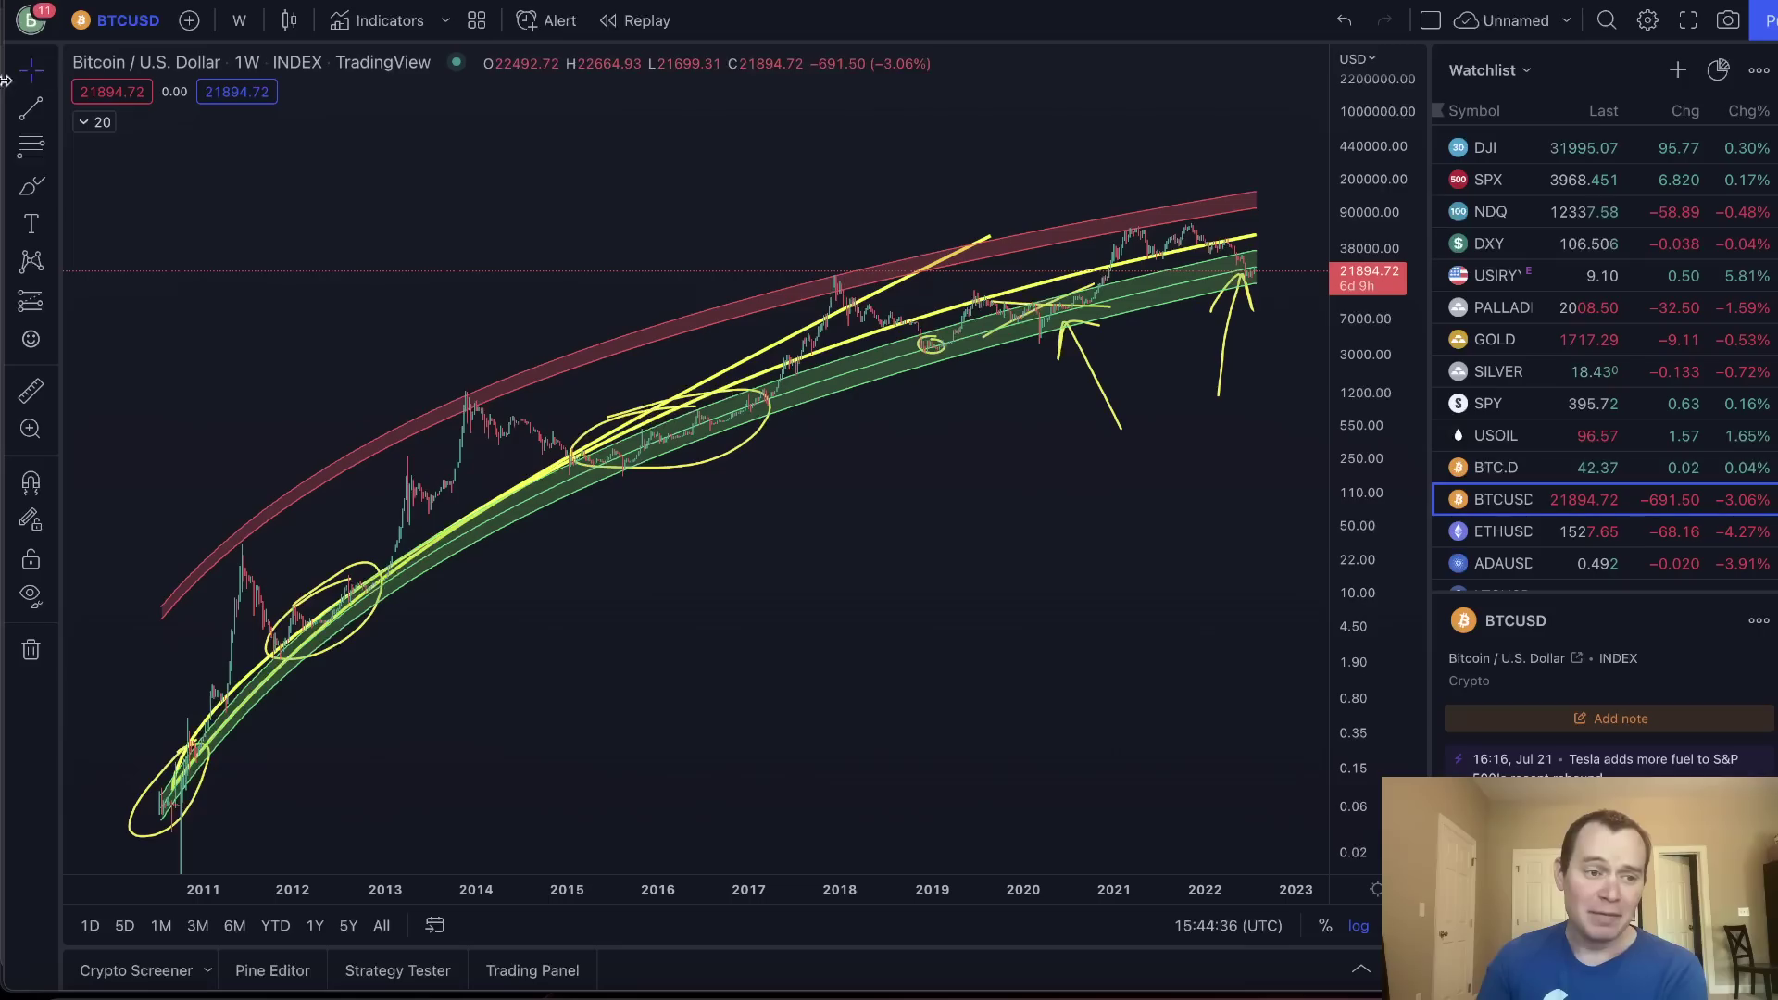
left_click(32, 190)
mouse_move(825, 160)
left_mouse_down()
mouse_move(907, 273)
mouse_move(921, 222)
left_mouse_up()
mouse_move(1081, 151)
left_mouse_down()
mouse_move(1094, 207)
mouse_move(1071, 254)
mouse_move(1132, 226)
left_mouse_up()
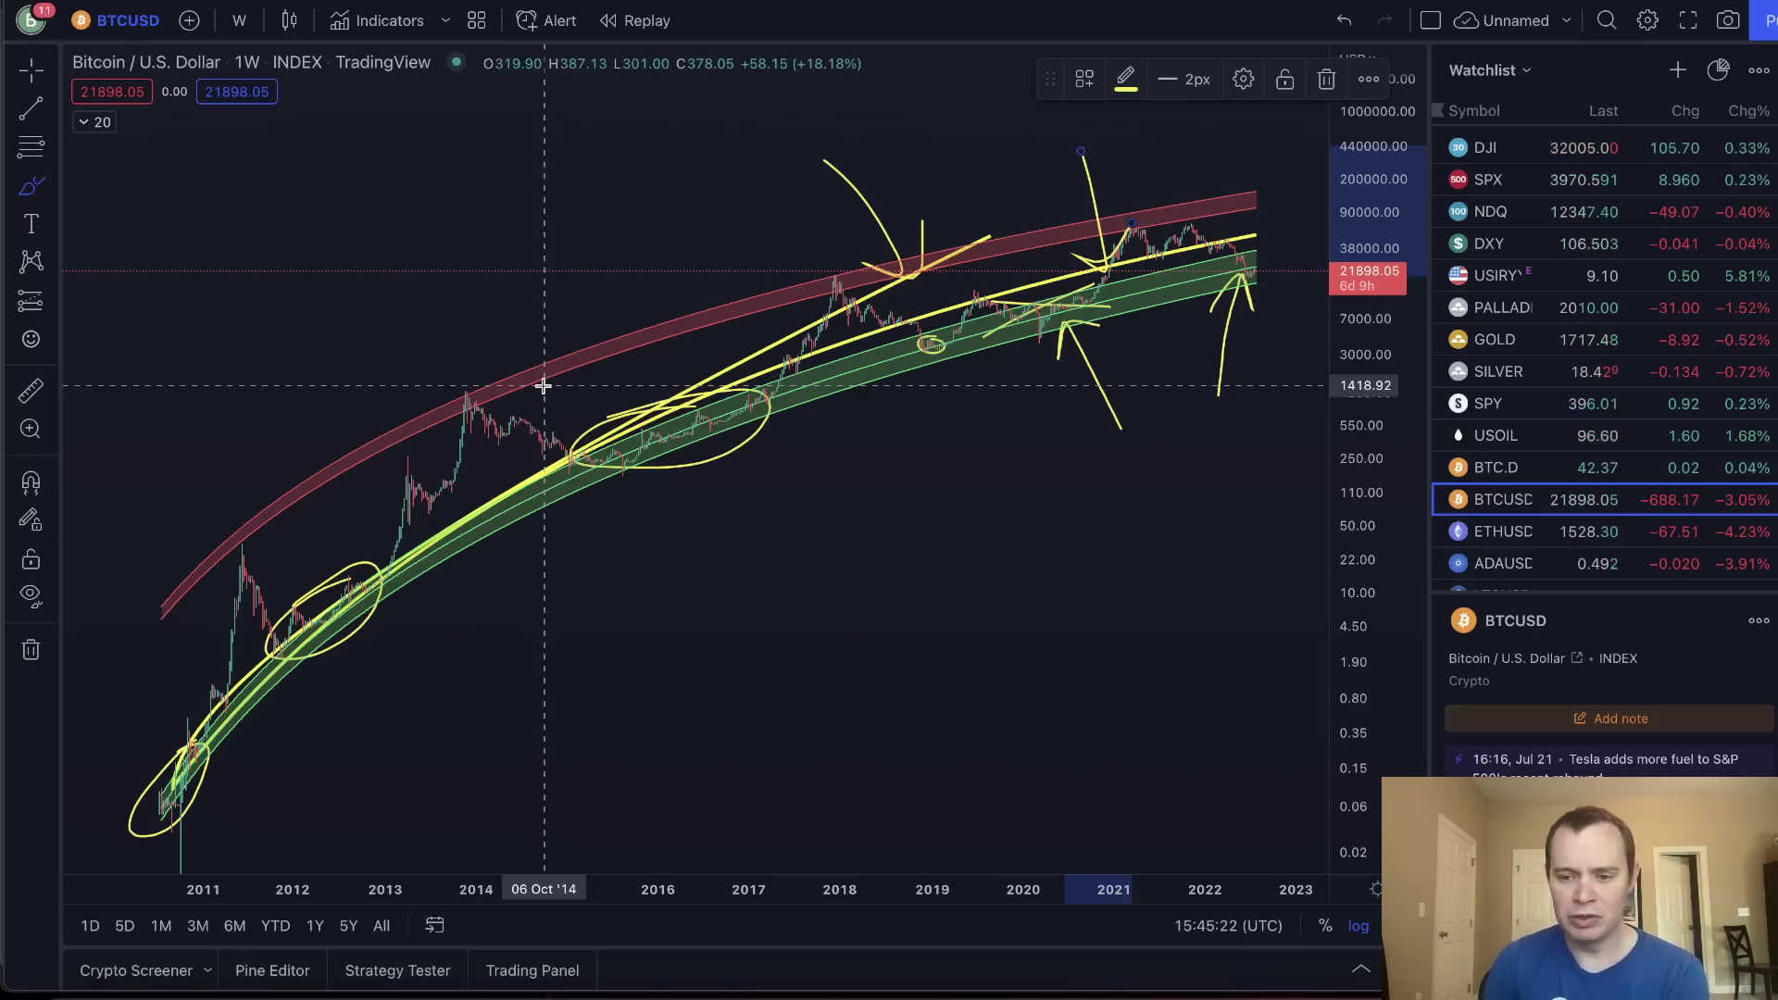
Remove all drawings, zoom into 2015–2023, and expand the indicator list.
right_click(921, 472)
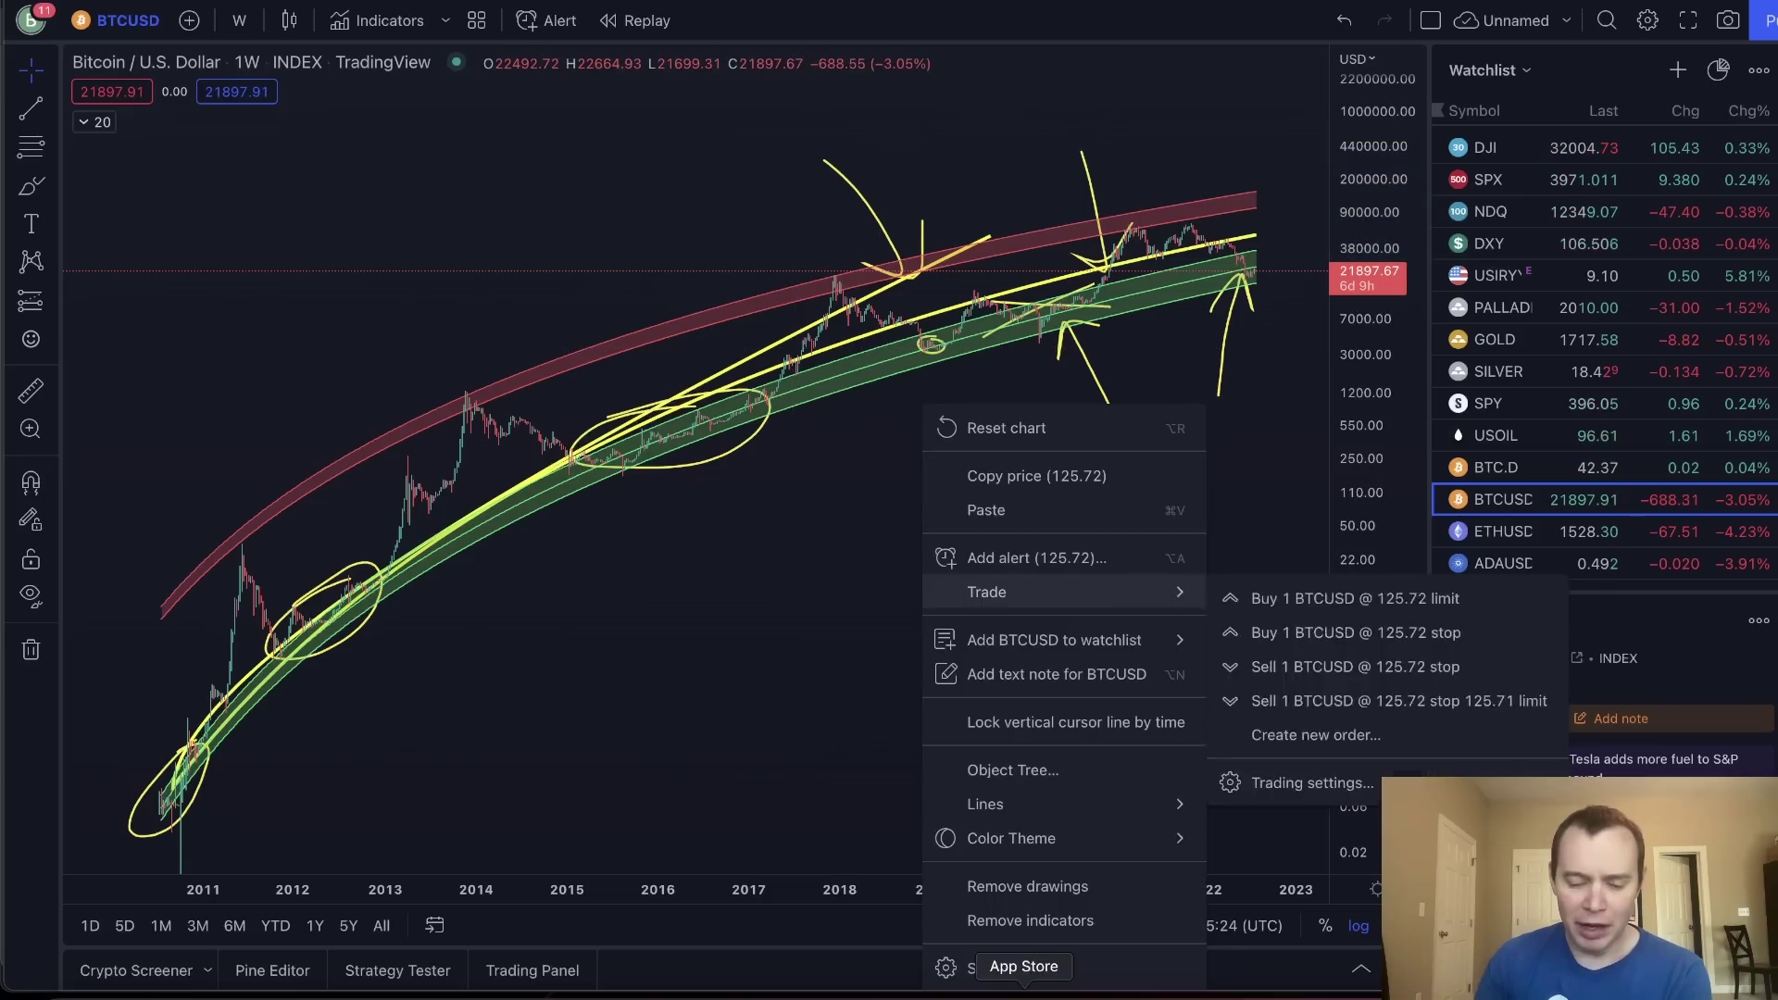
left_click(1028, 886)
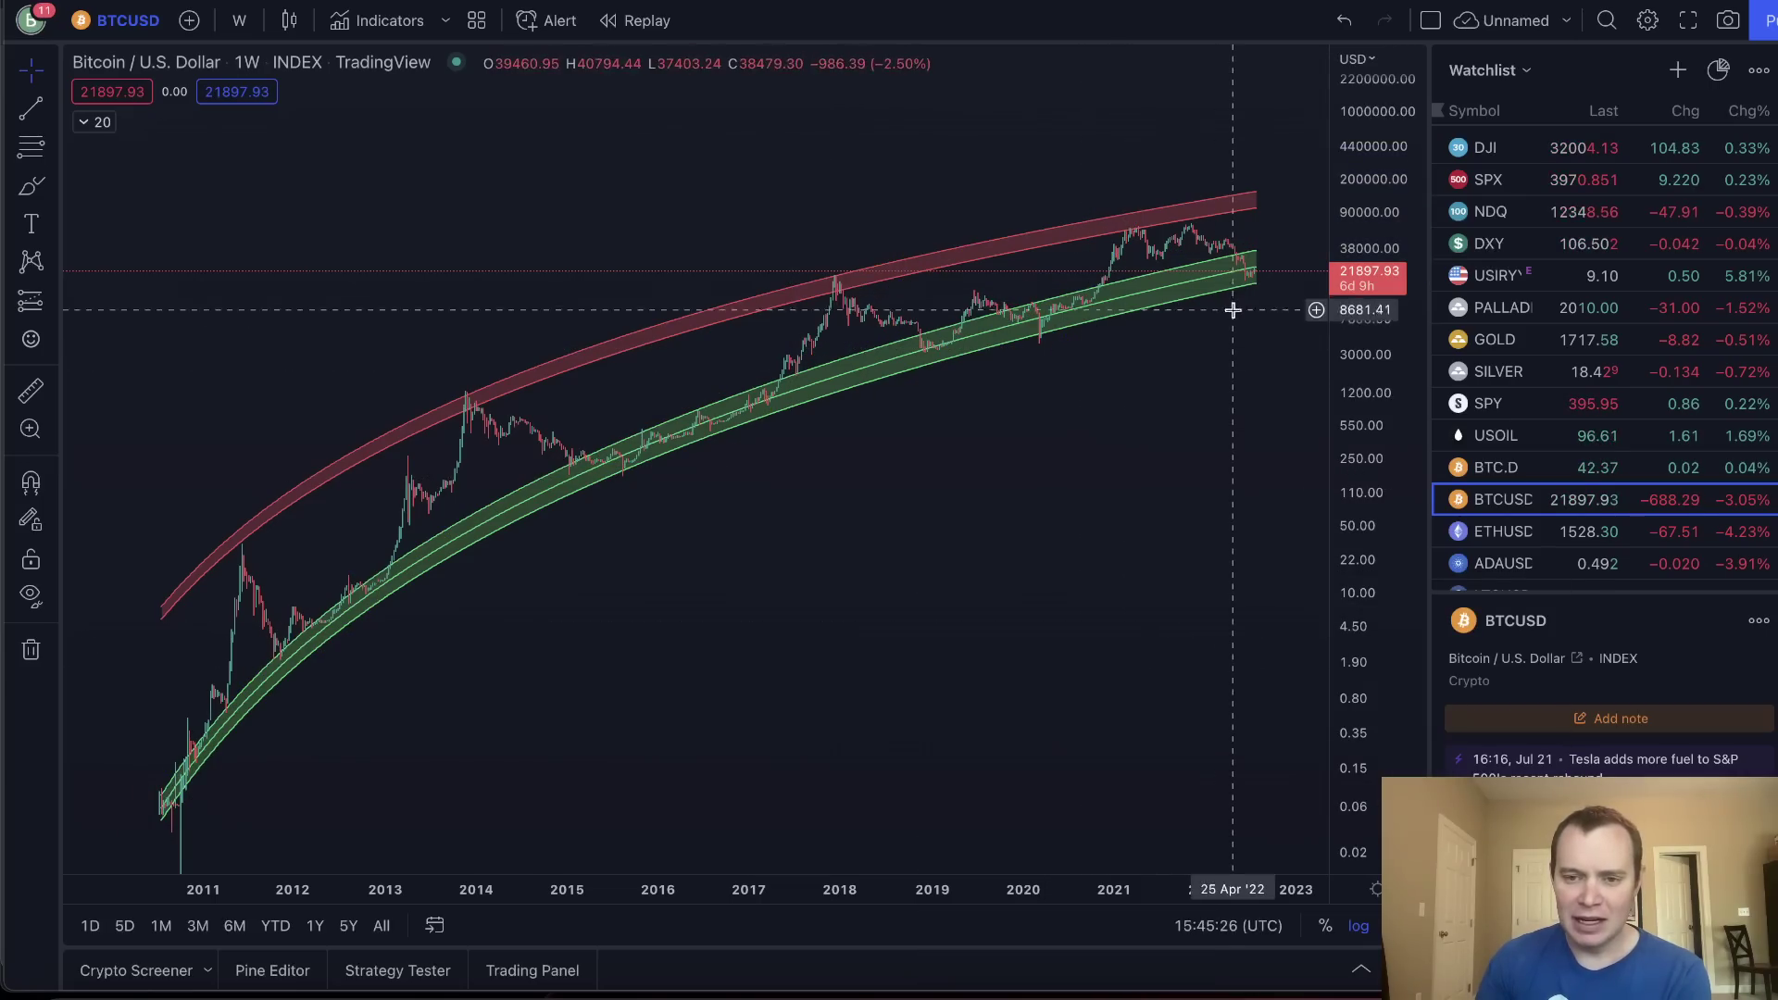
scroll(1297, 463, "up", 5)
left_click_drag(1334, 582, 1231, 561)
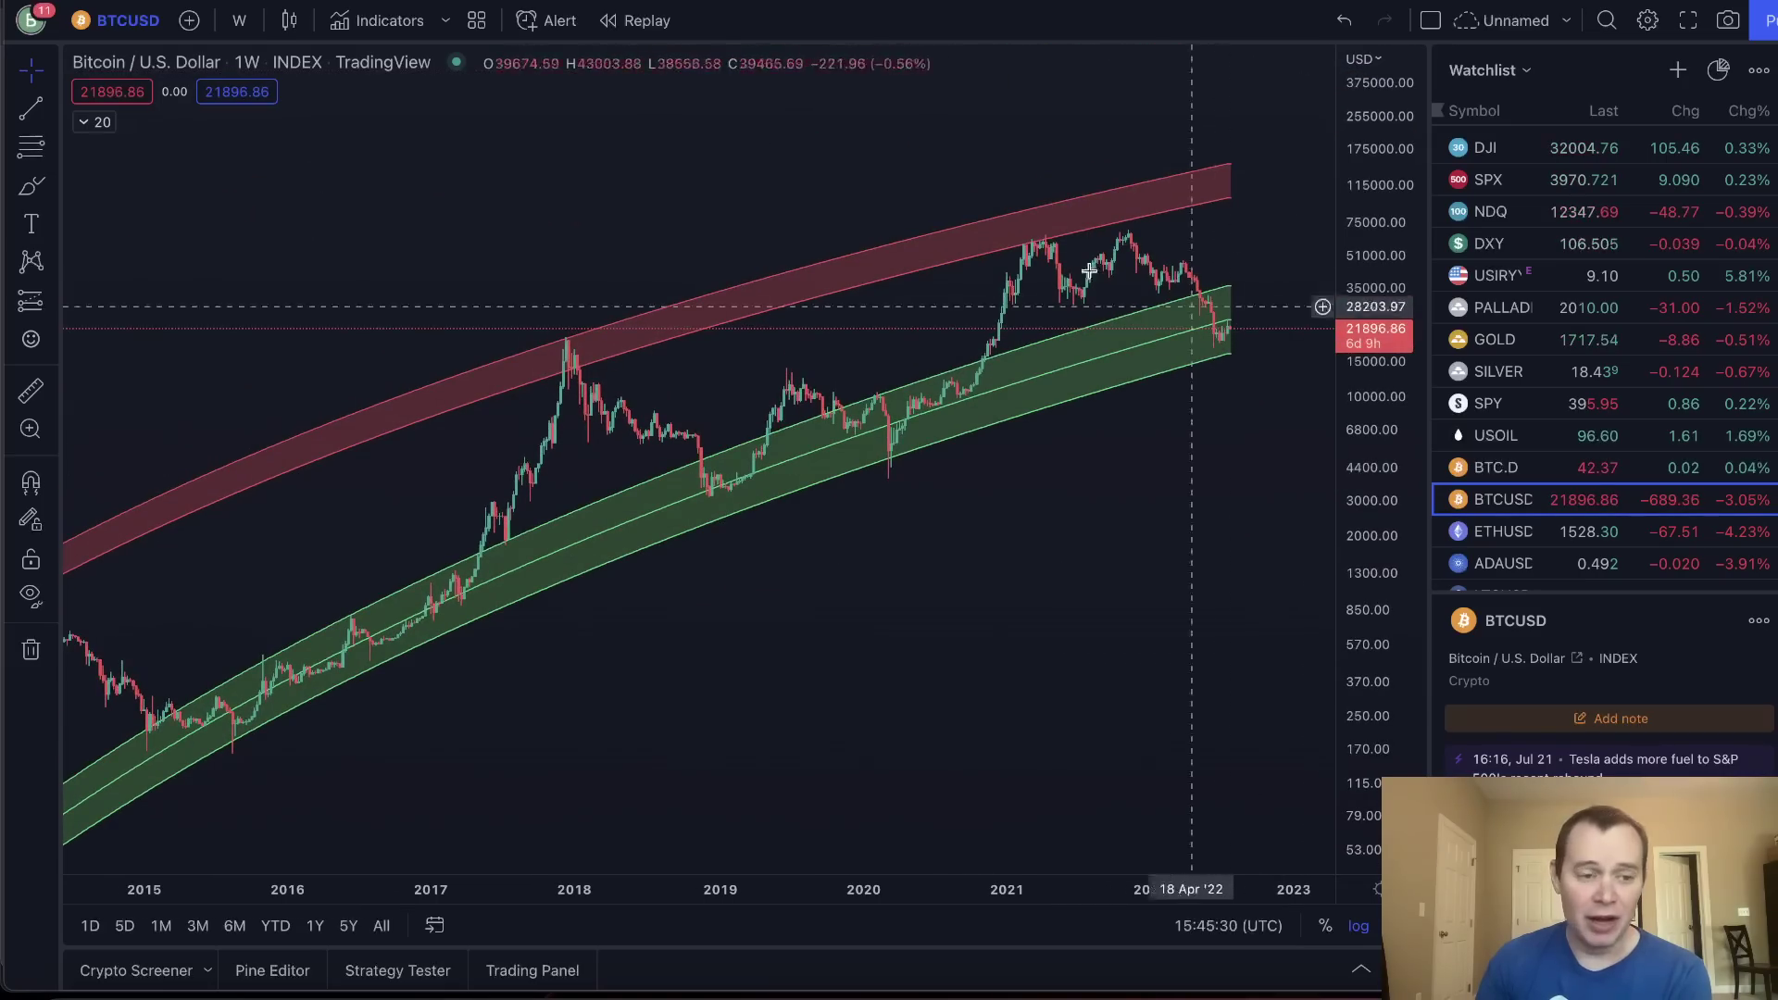
left_click(93, 121)
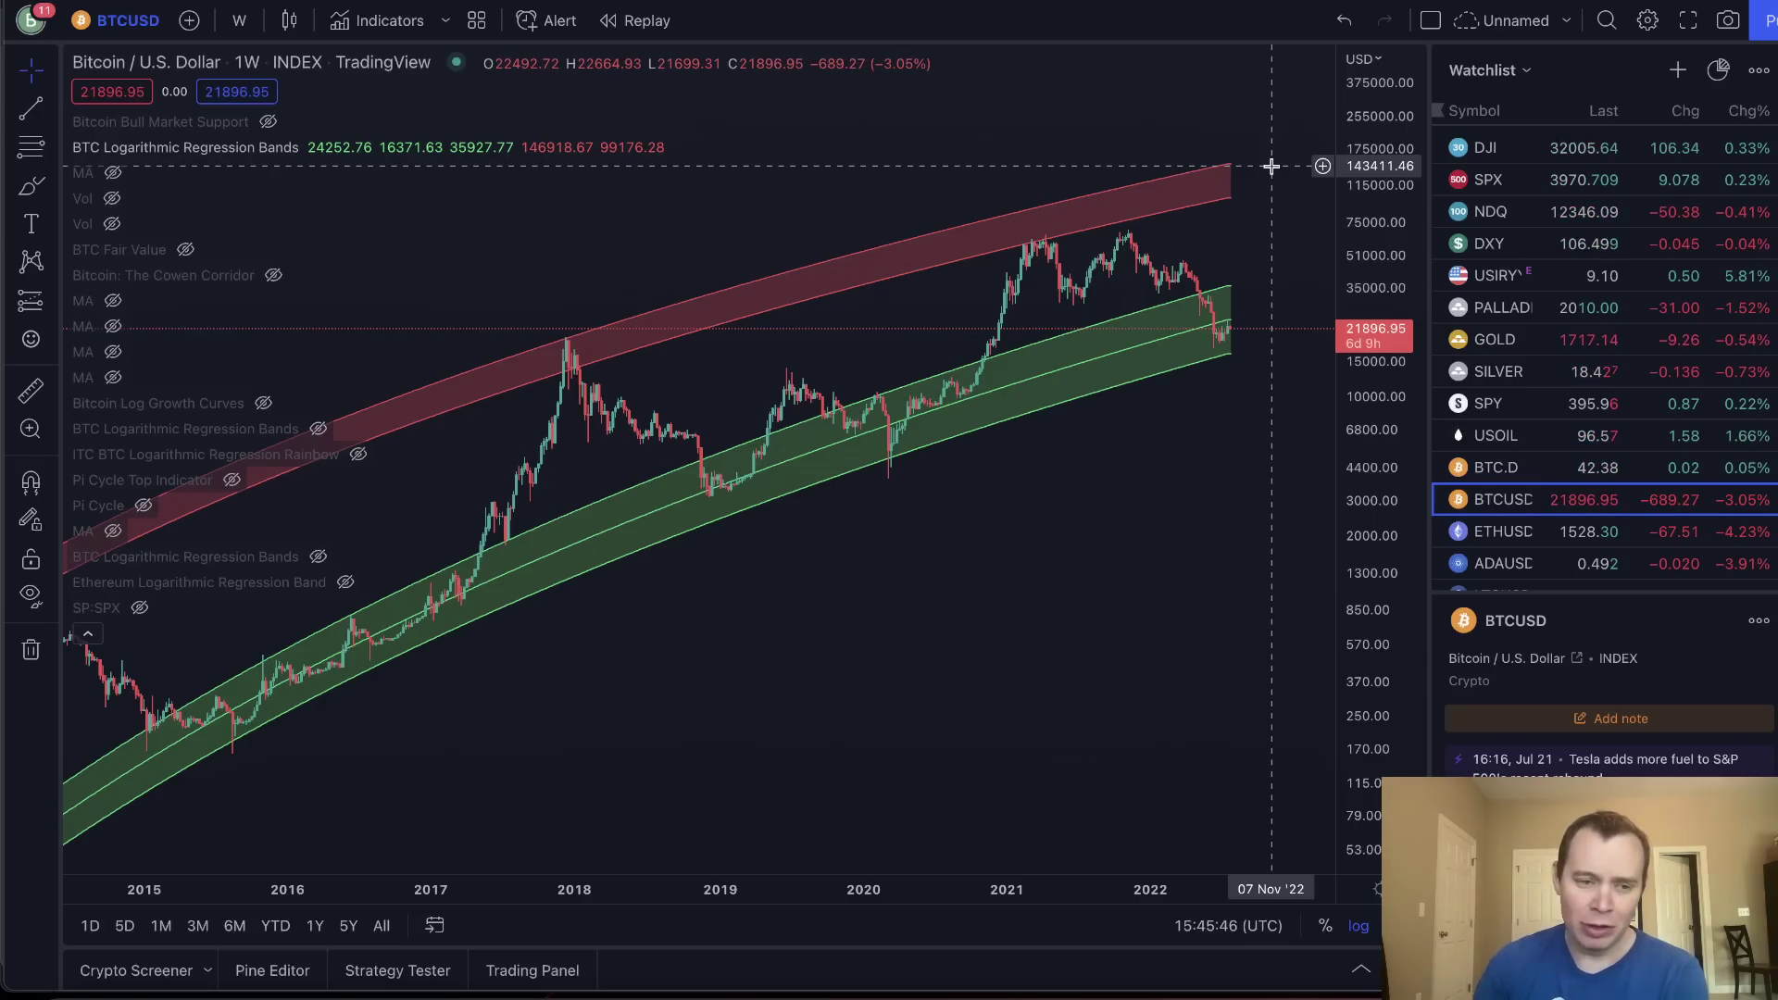
left_click(30, 185)
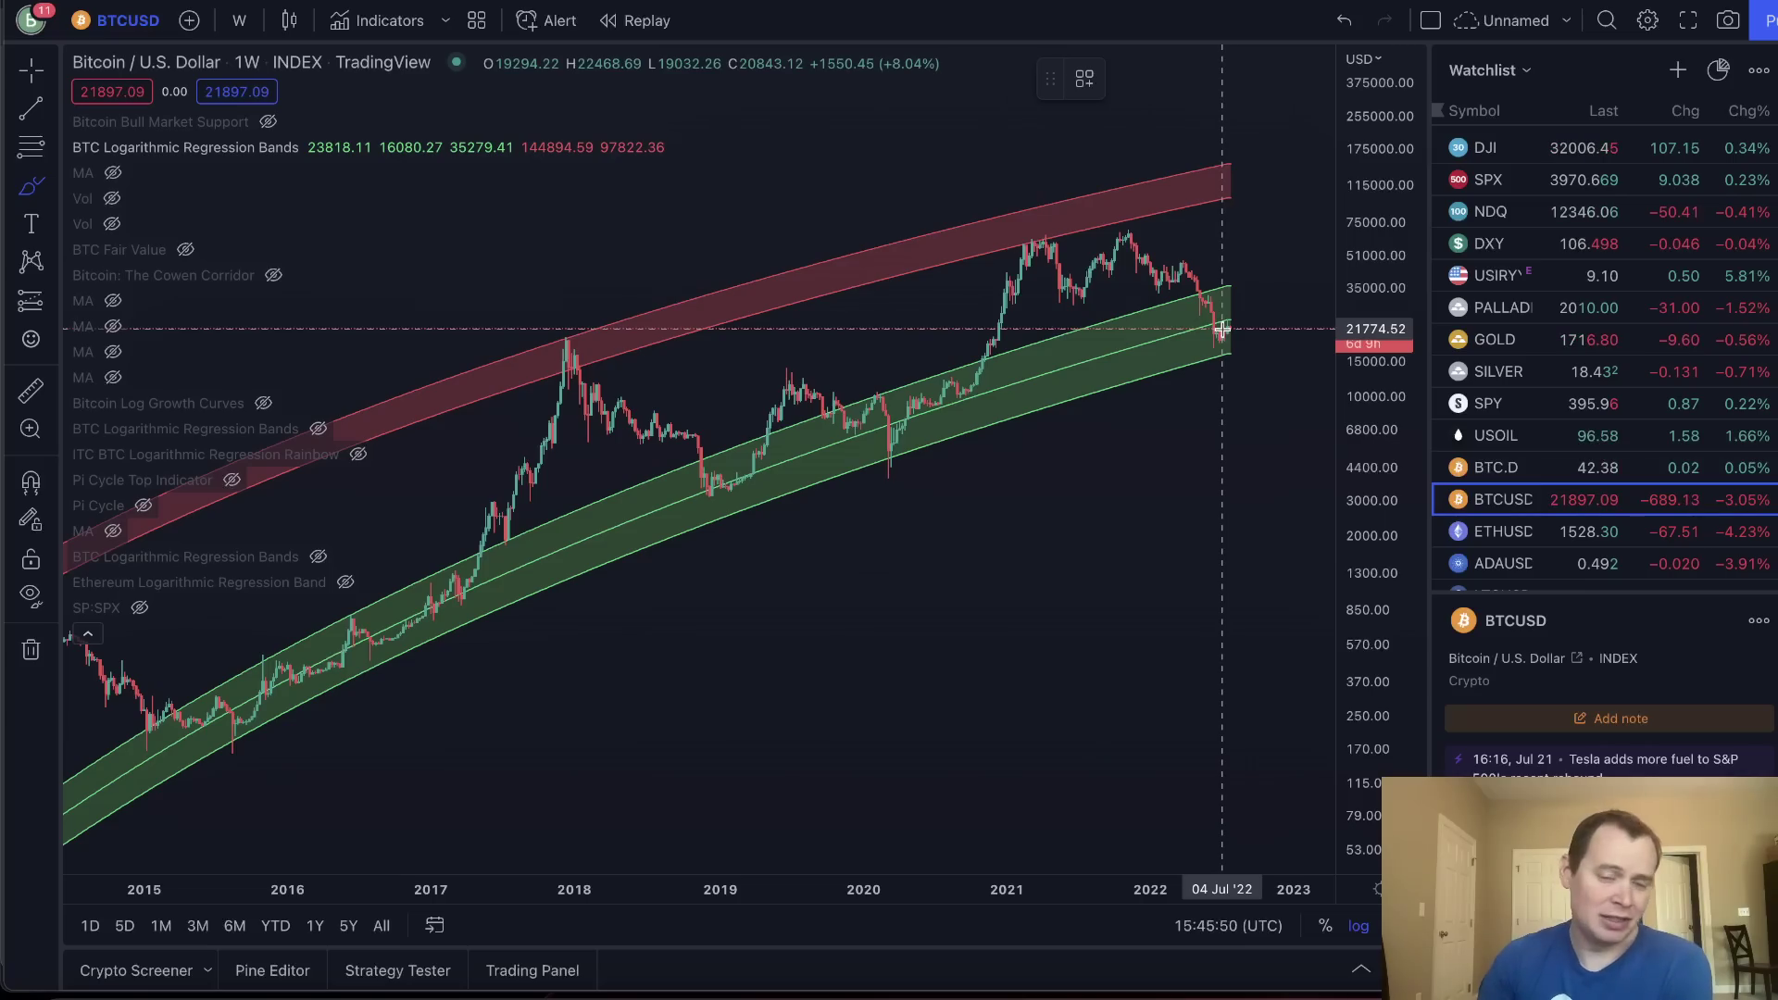
mouse_move(1223, 328)
left_mouse_down()
mouse_move(1163, 343)
mouse_move(1278, 315)
left_mouse_up()
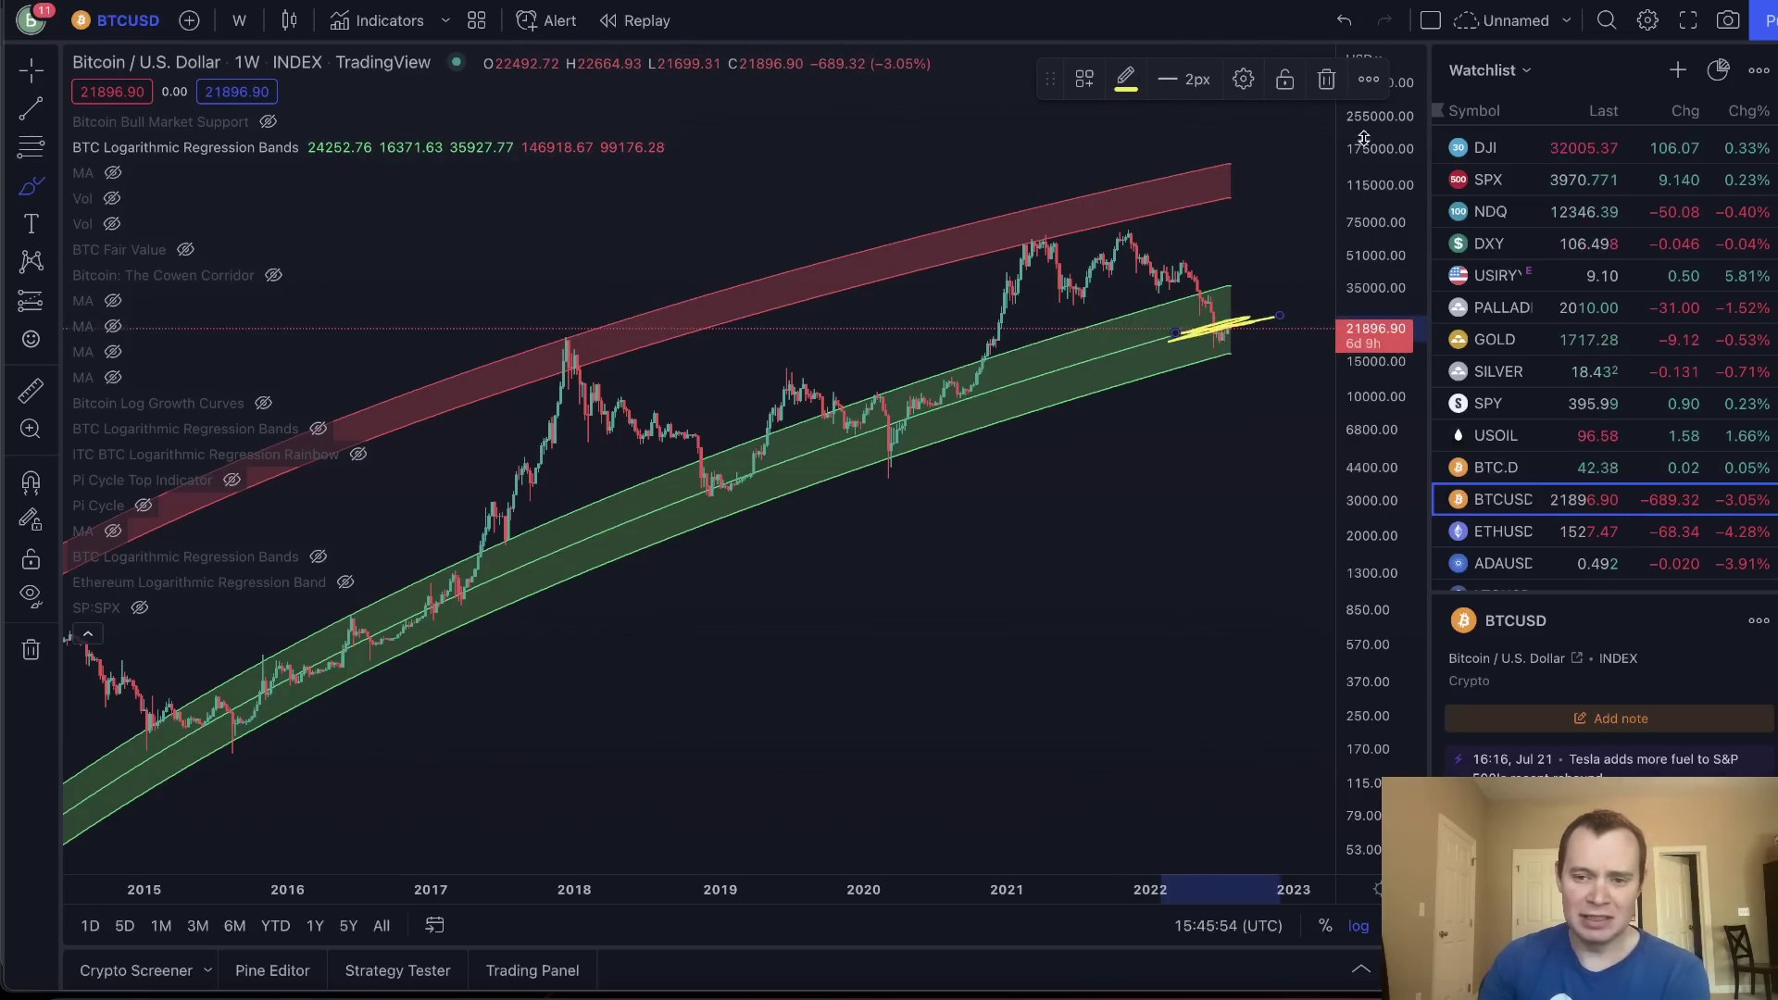
left_click(1327, 81)
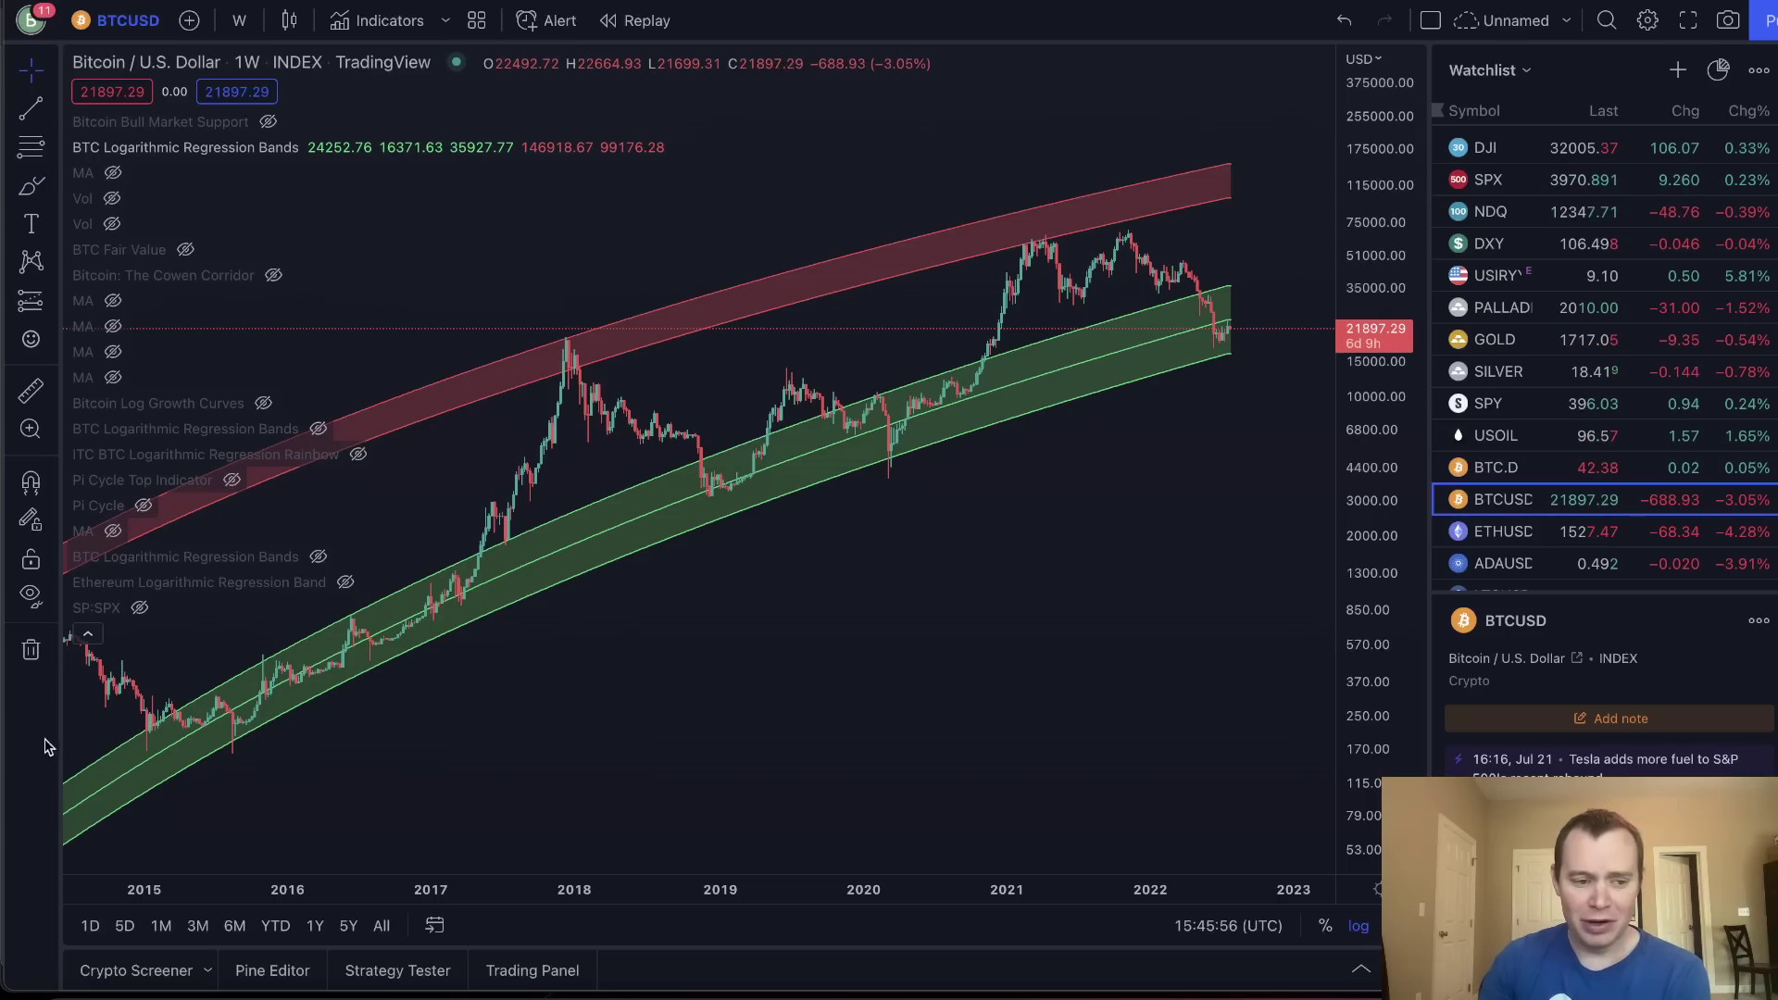
scroll(1019, 627, "down", 5)
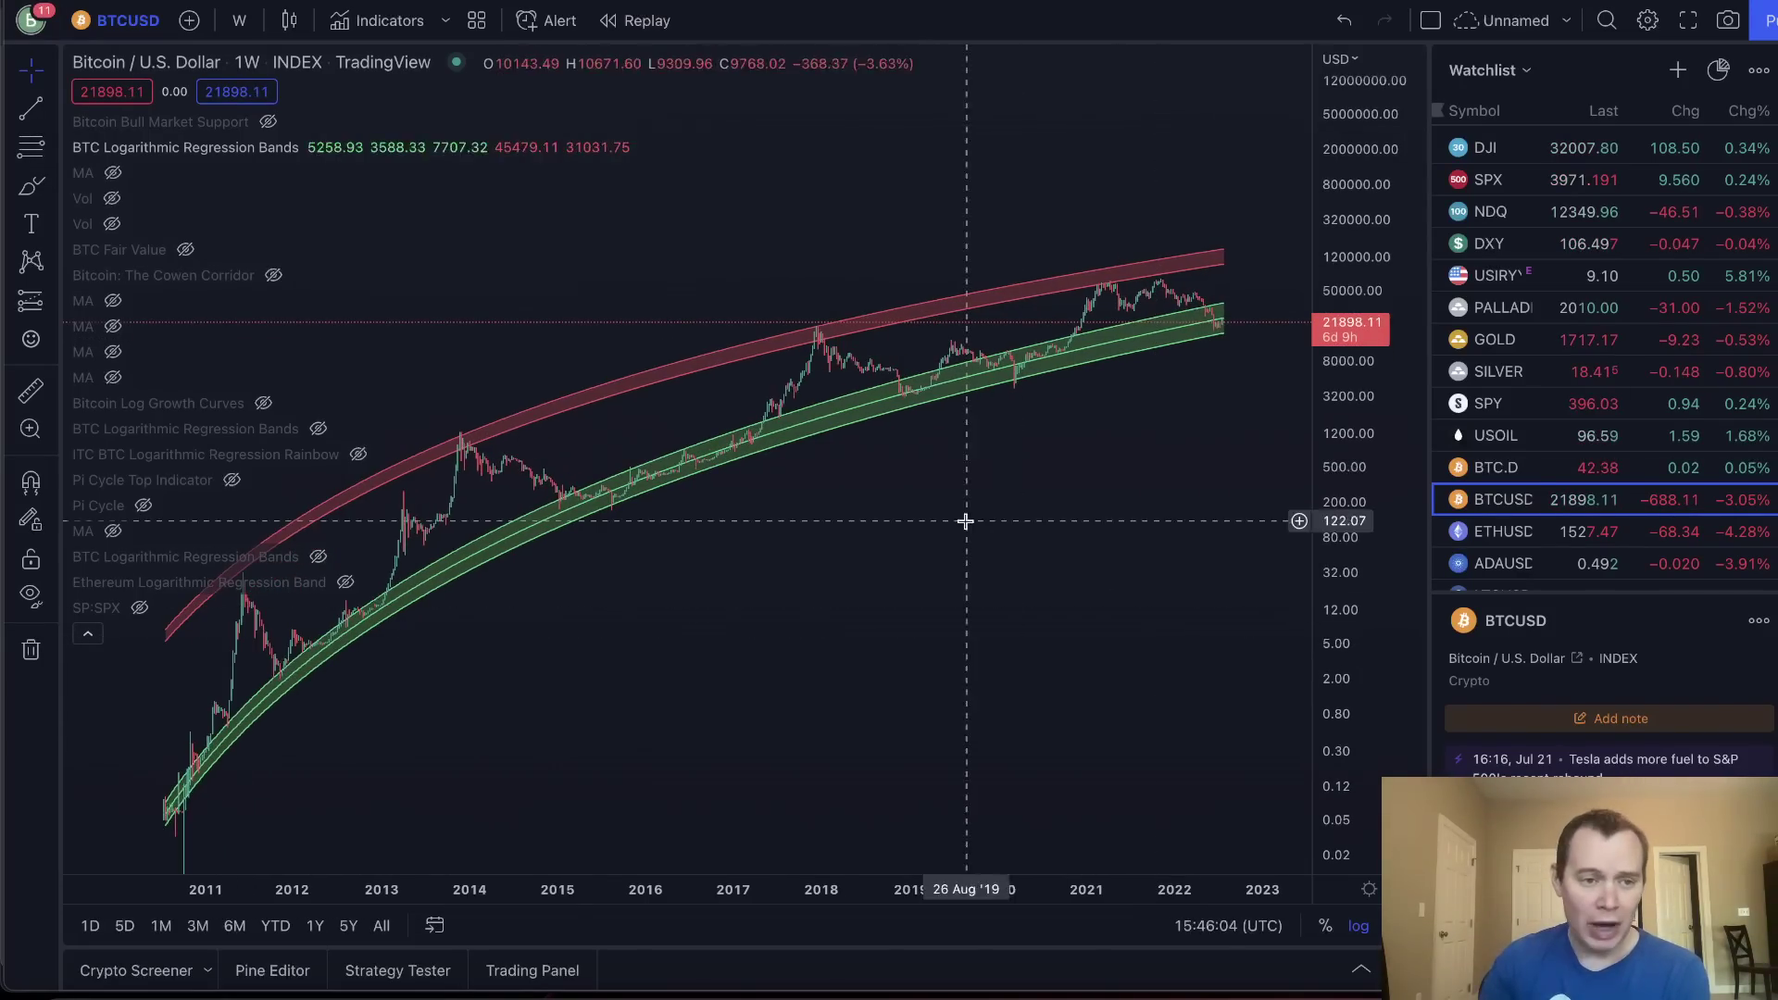
Show Bitcoin Bull Market Support with the regression bands, then collapse the indicator list.
left_click(318, 147)
left_click(269, 121)
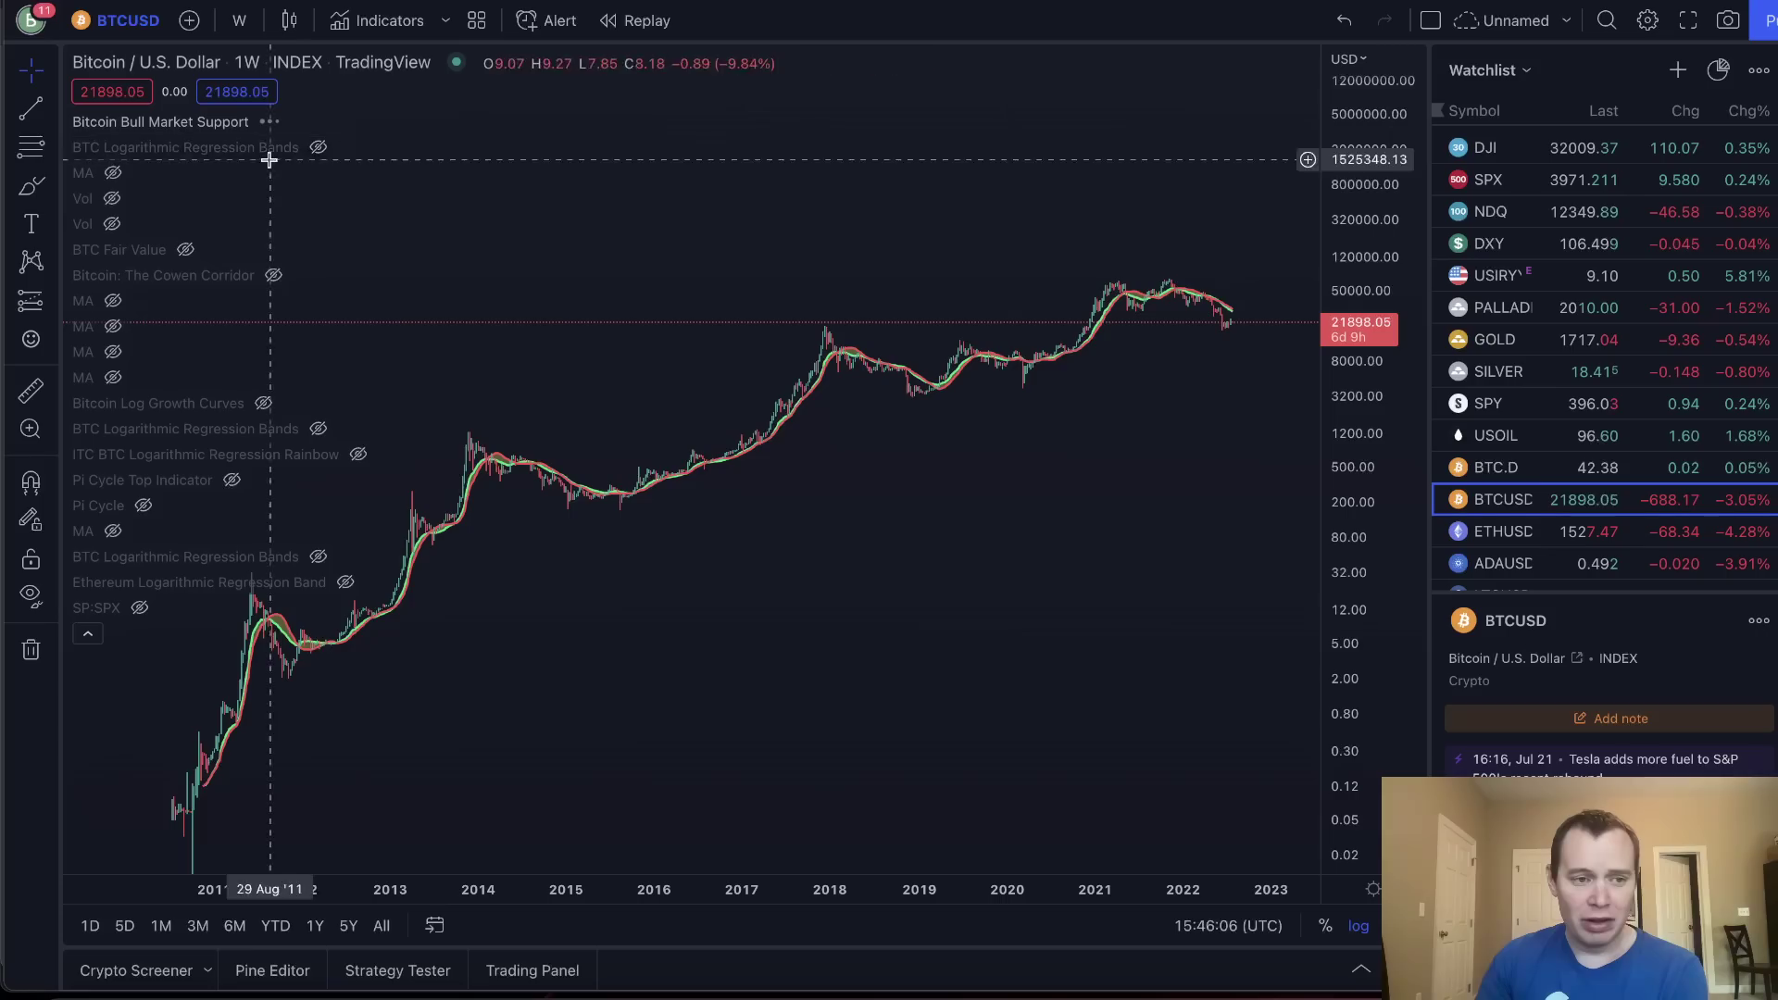
left_click(318, 147)
left_click(89, 637)
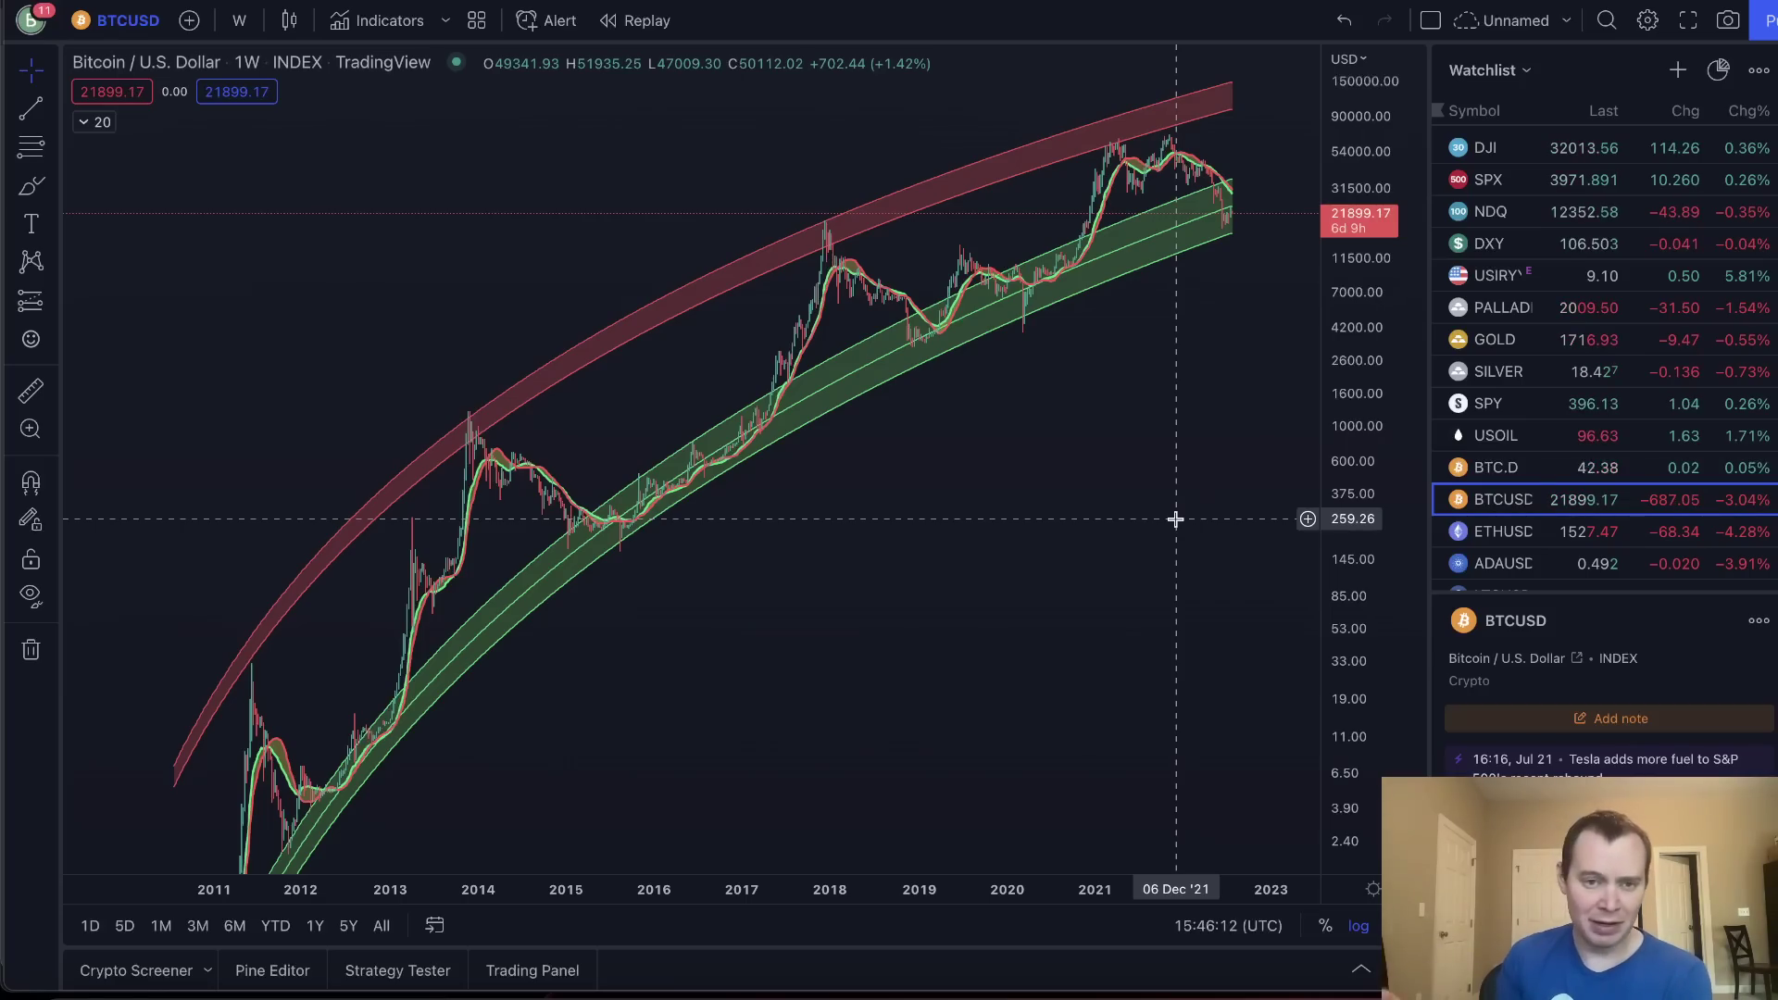
Frame the 2017–2024 period with a vertically stretched price scale.
scroll(1176, 519, "up", 10)
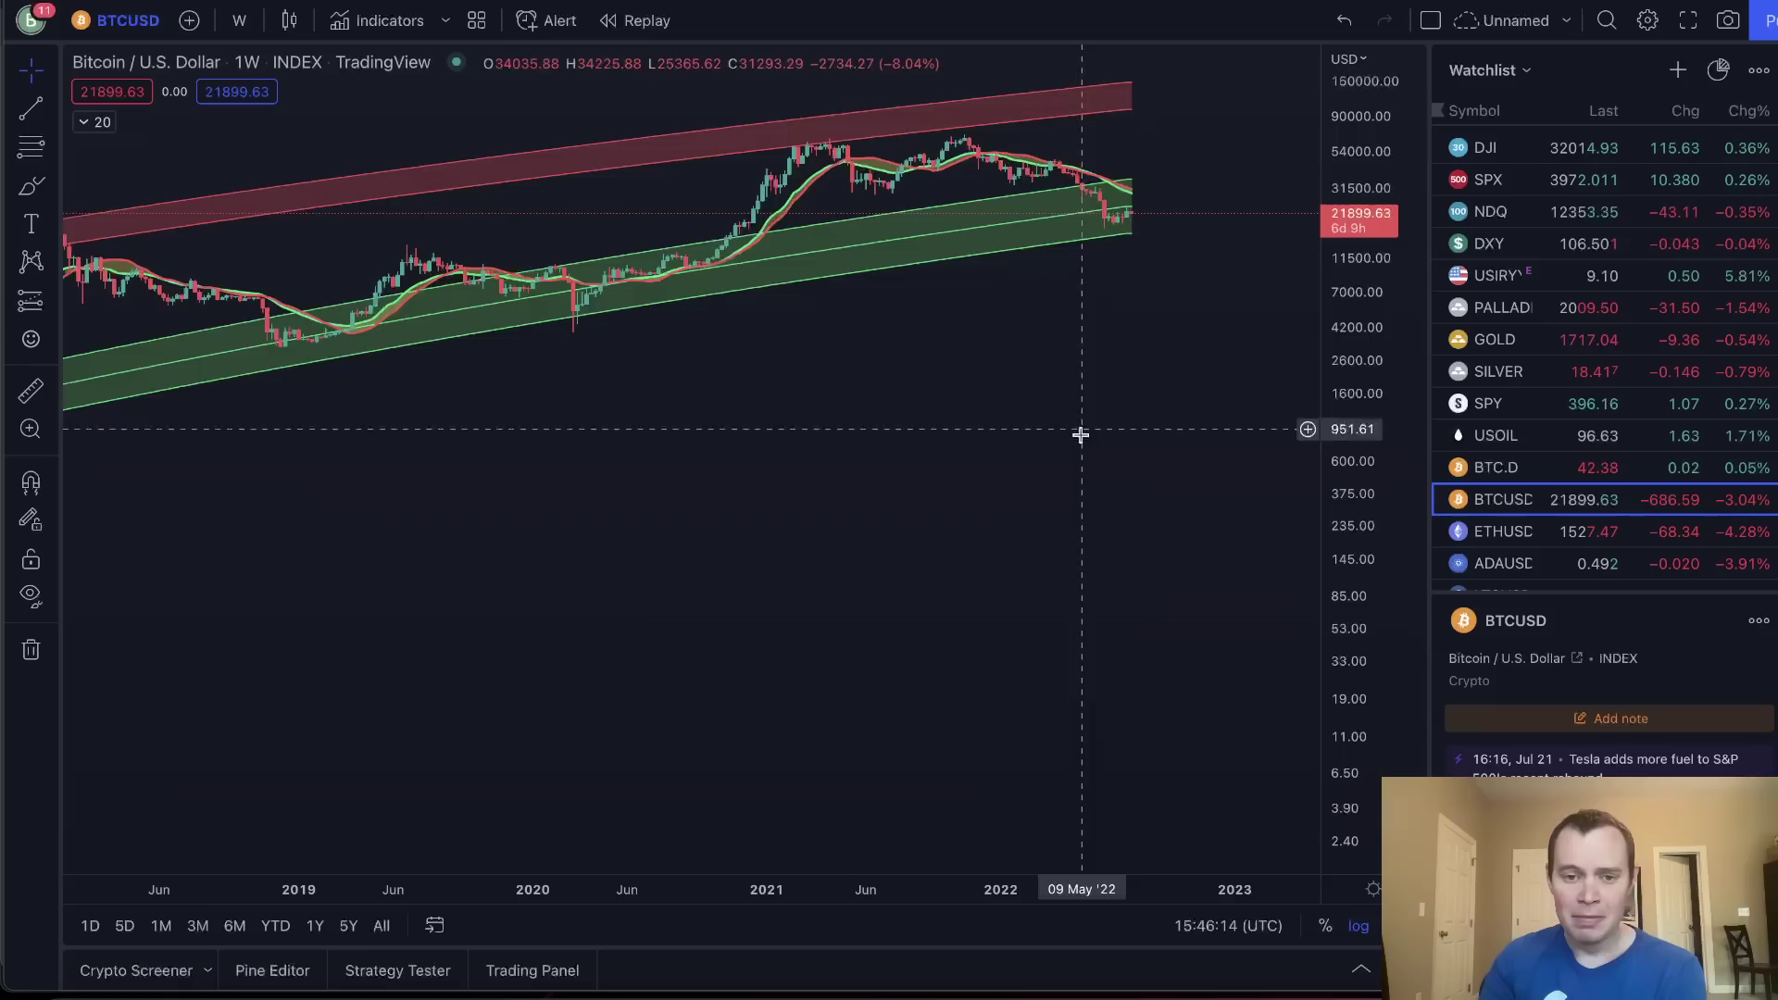
left_click_drag(1080, 429, 1011, 652)
left_click_drag(1353, 652, 1263, 350)
scroll(1262, 349, "down", 3)
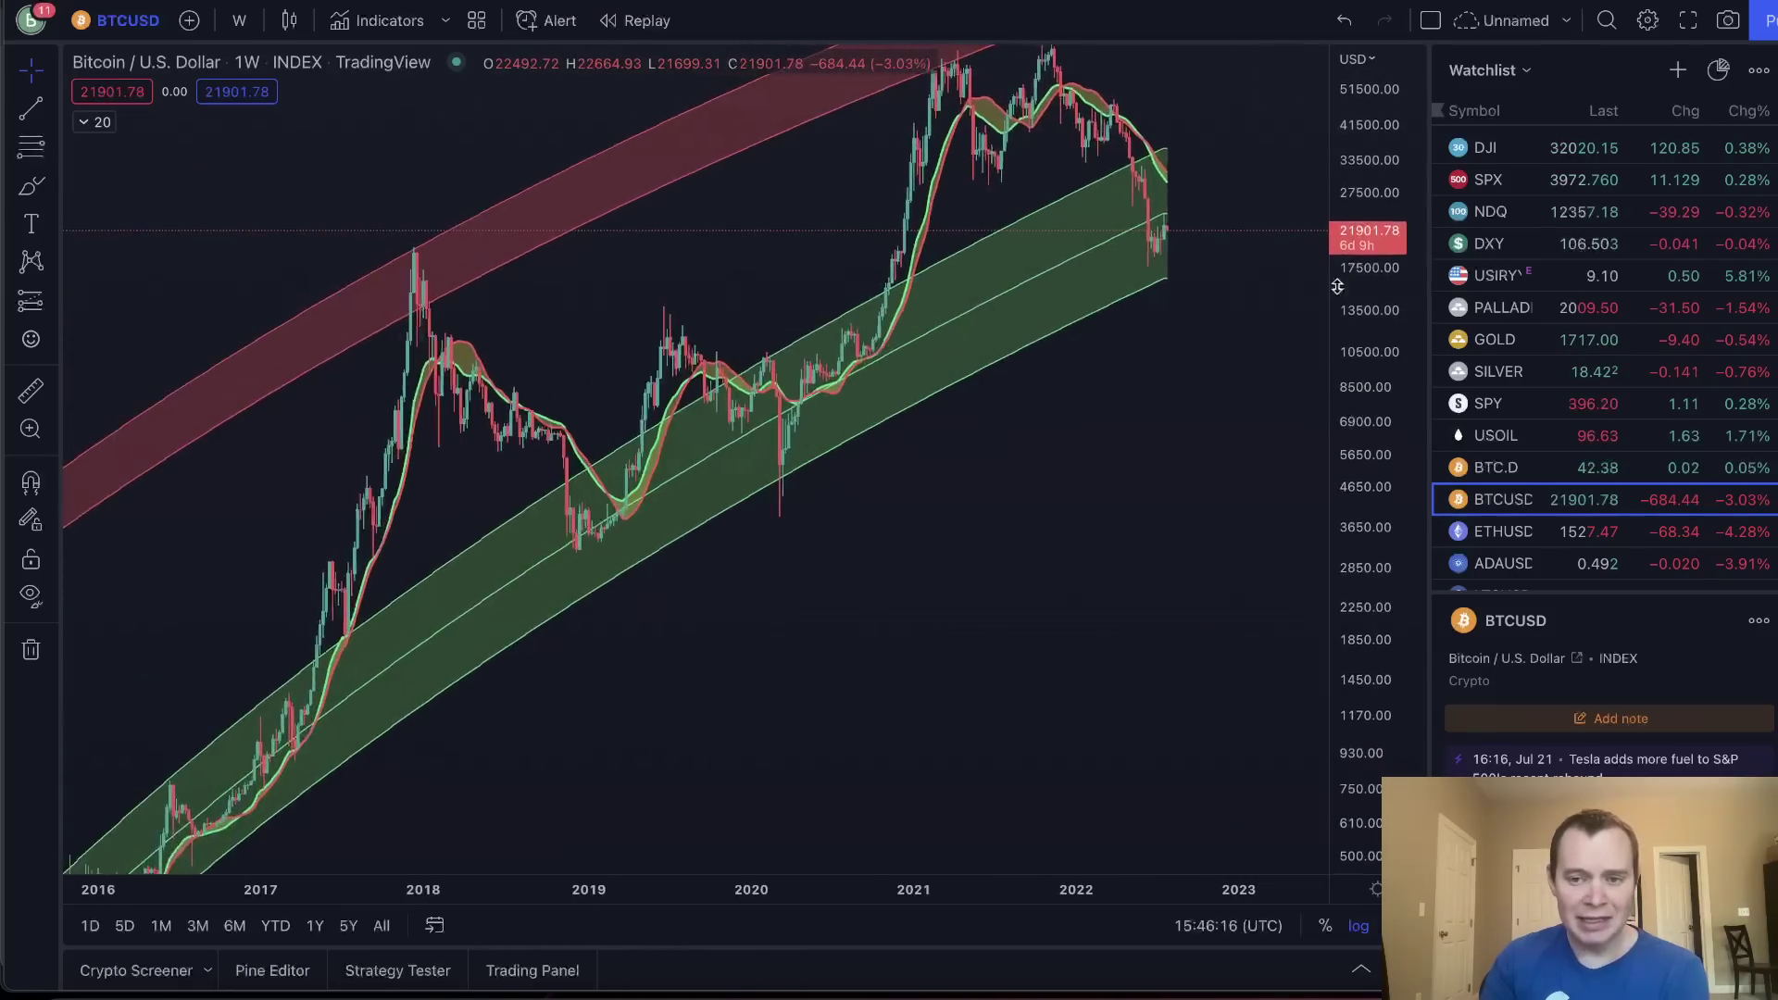
left_click_drag(1322, 620, 1115, 620)
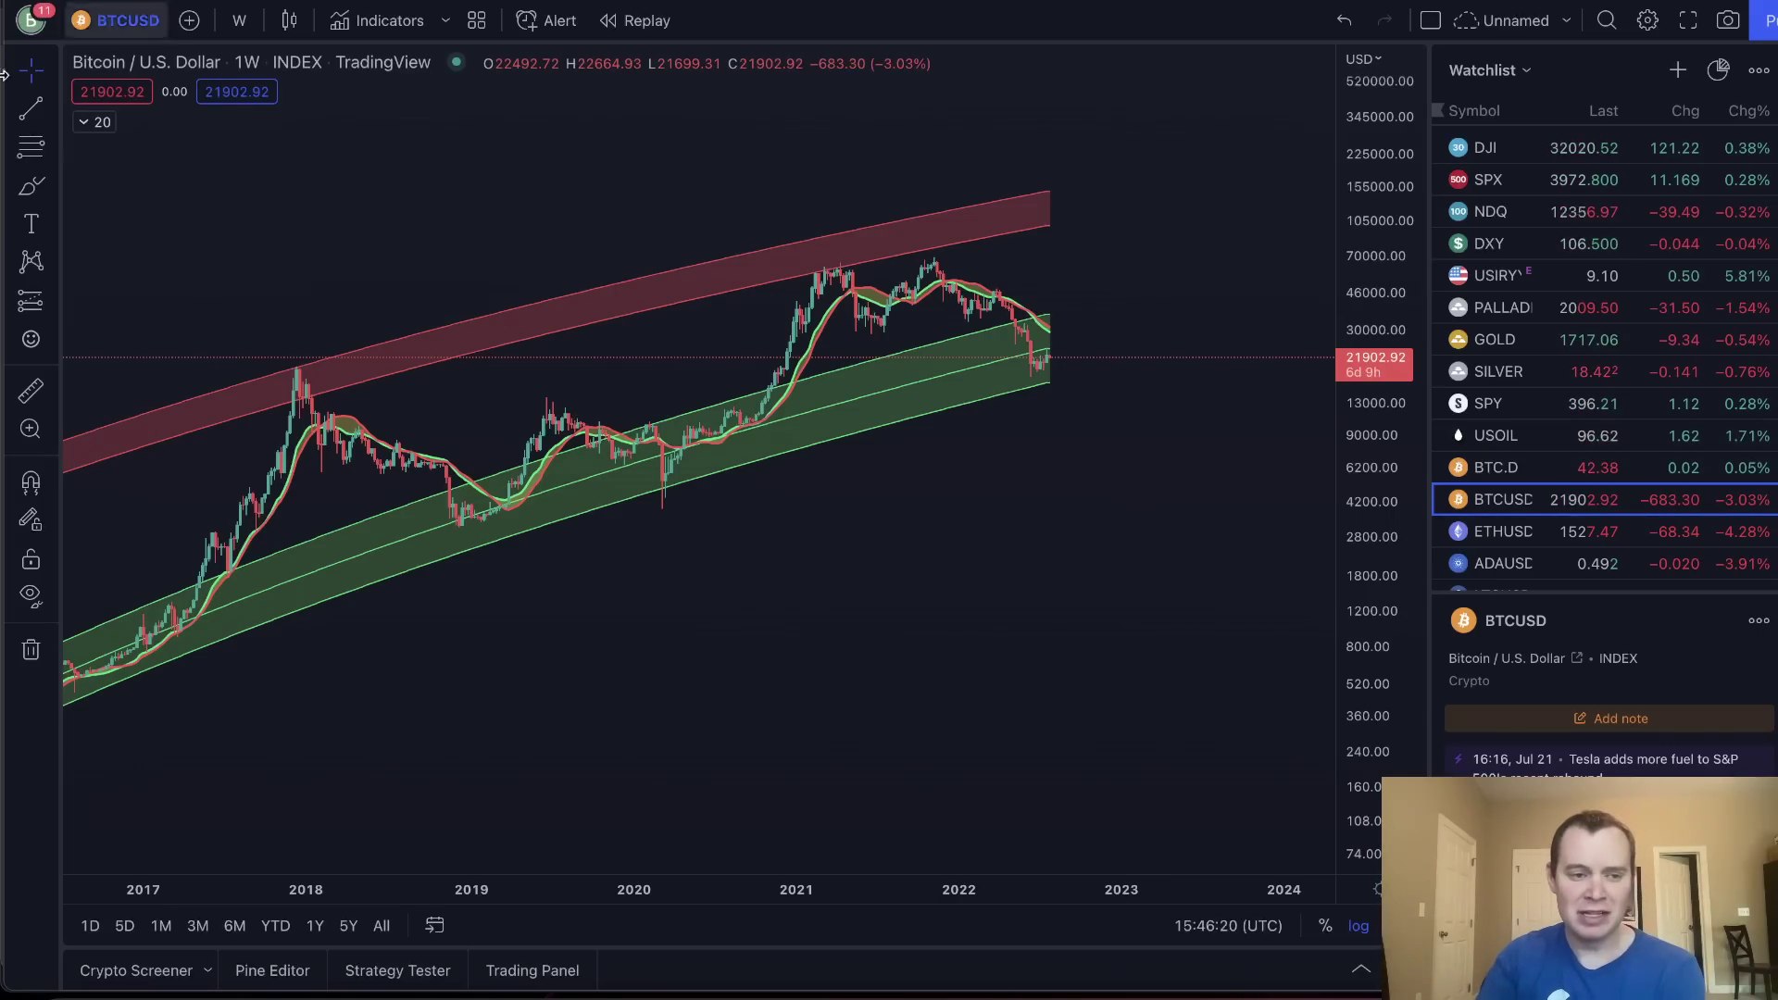
left_click(33, 188)
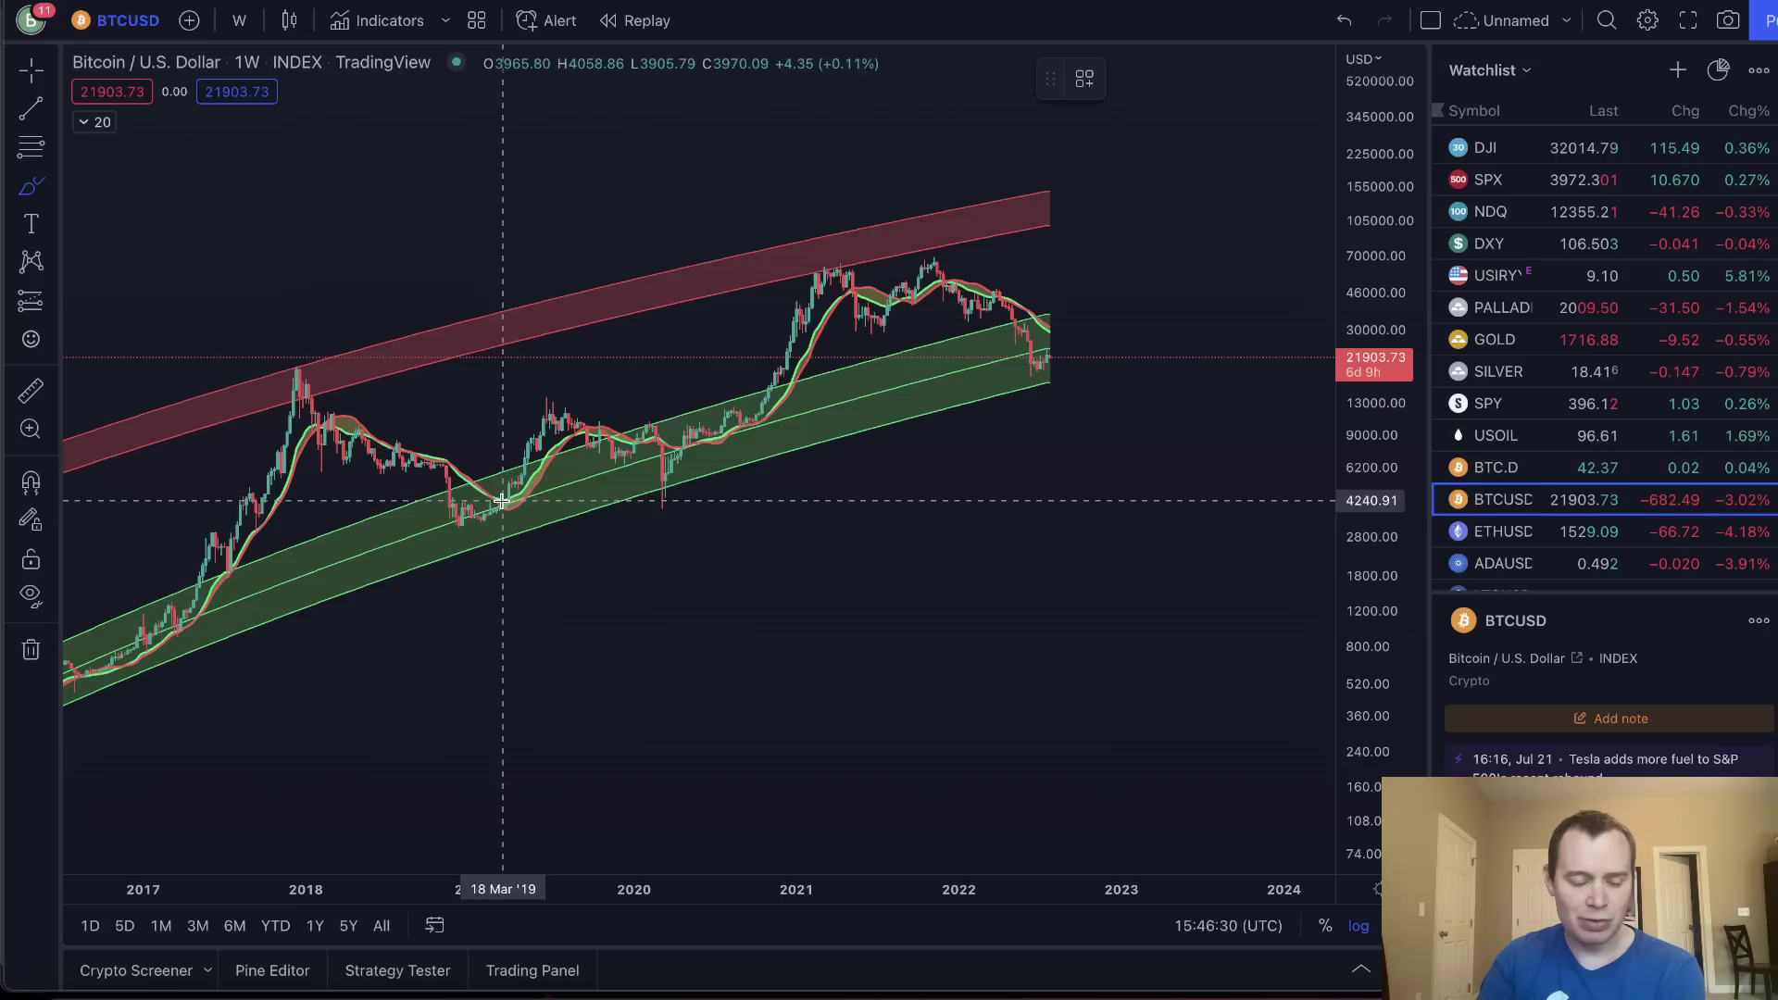
Brush three X marks along the 2018–19 decline after the peak.
mouse_move(326, 404)
left_mouse_down()
mouse_move(344, 428)
mouse_move(371, 391)
mouse_move(381, 428)
mouse_move(394, 403)
mouse_move(414, 454)
left_mouse_up()
mouse_move(400, 453)
left_mouse_down()
mouse_move(424, 426)
mouse_move(447, 467)
left_mouse_up()
left_click_drag(437, 464, 475, 424)
Circle the early-2019 low and the 2015 low on the green band.
left_click_drag(505, 494, 508, 499)
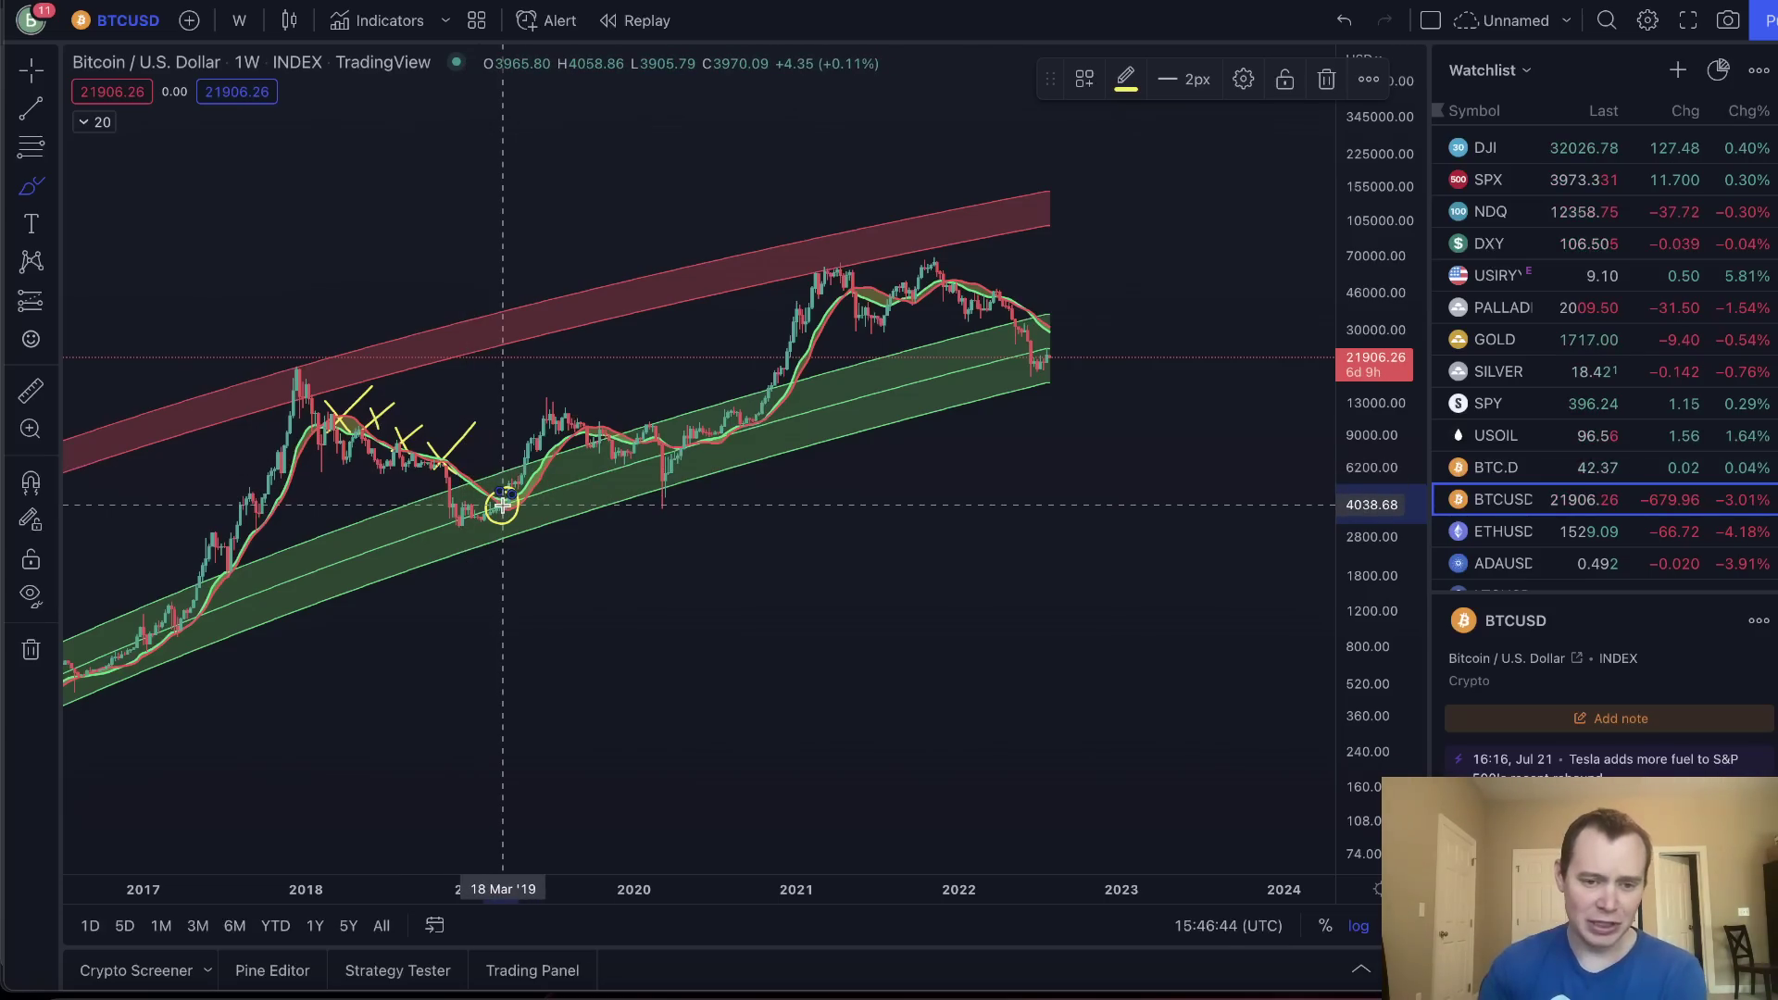
scroll(501, 505, "down", 5)
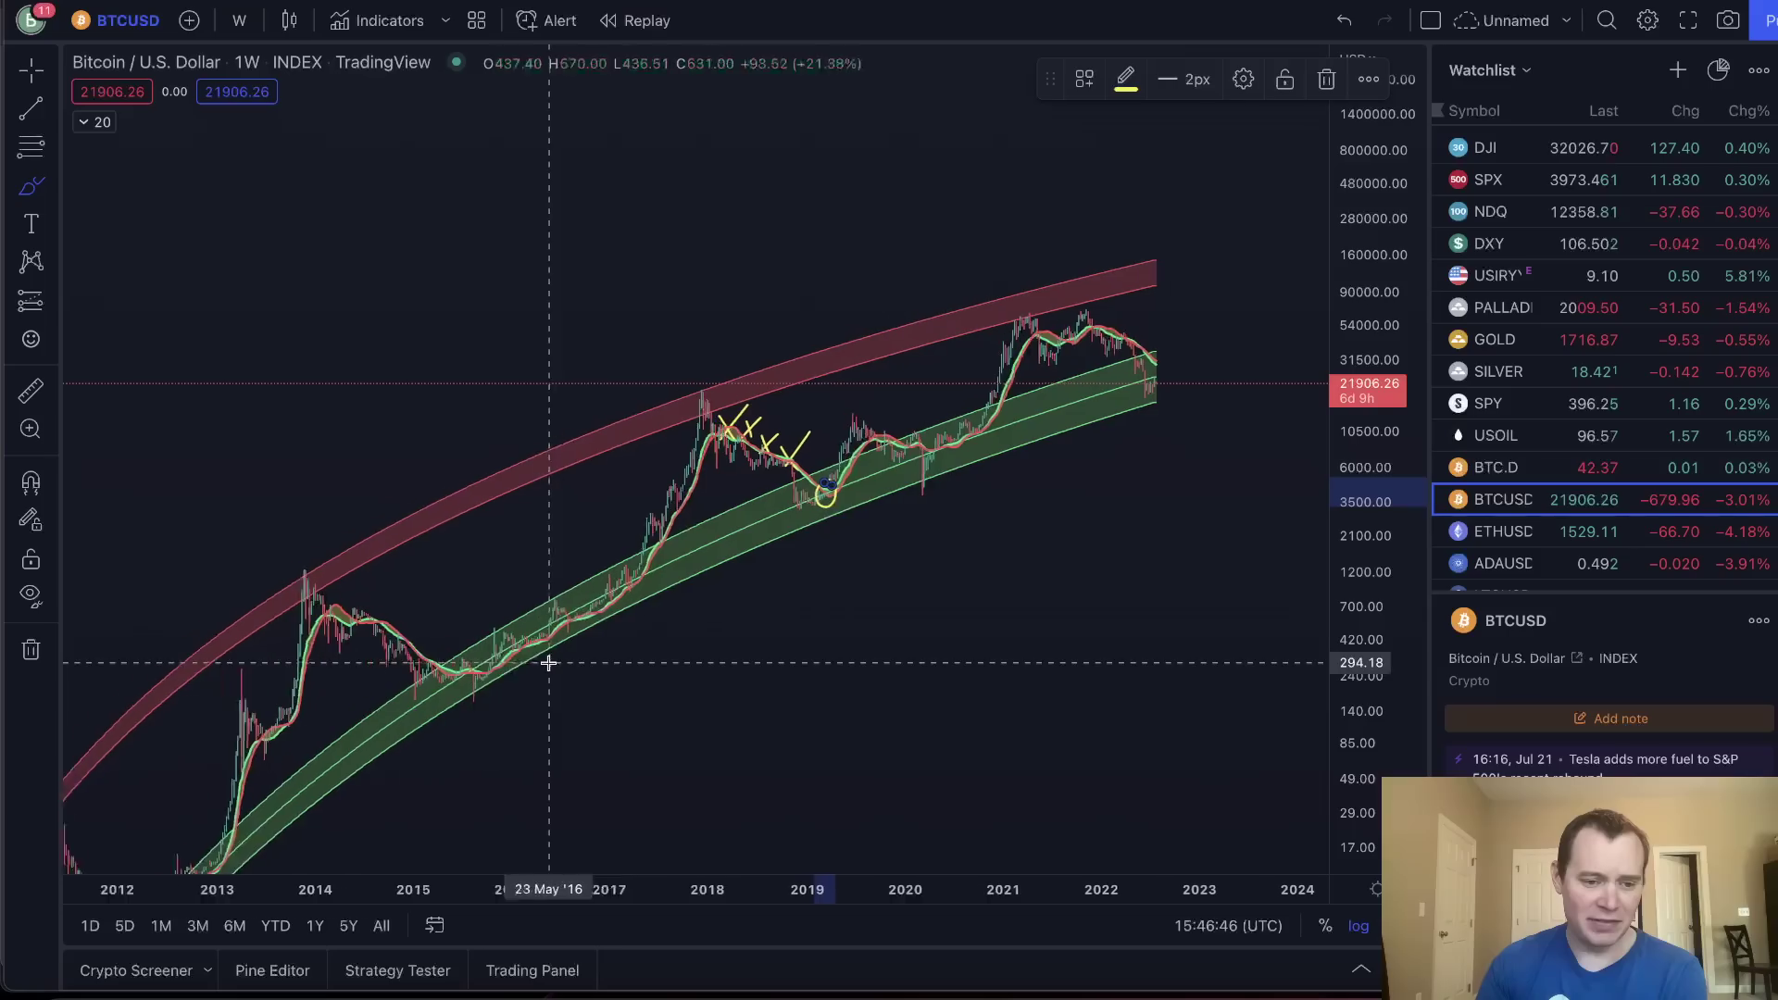
scroll(549, 663, "down", 1)
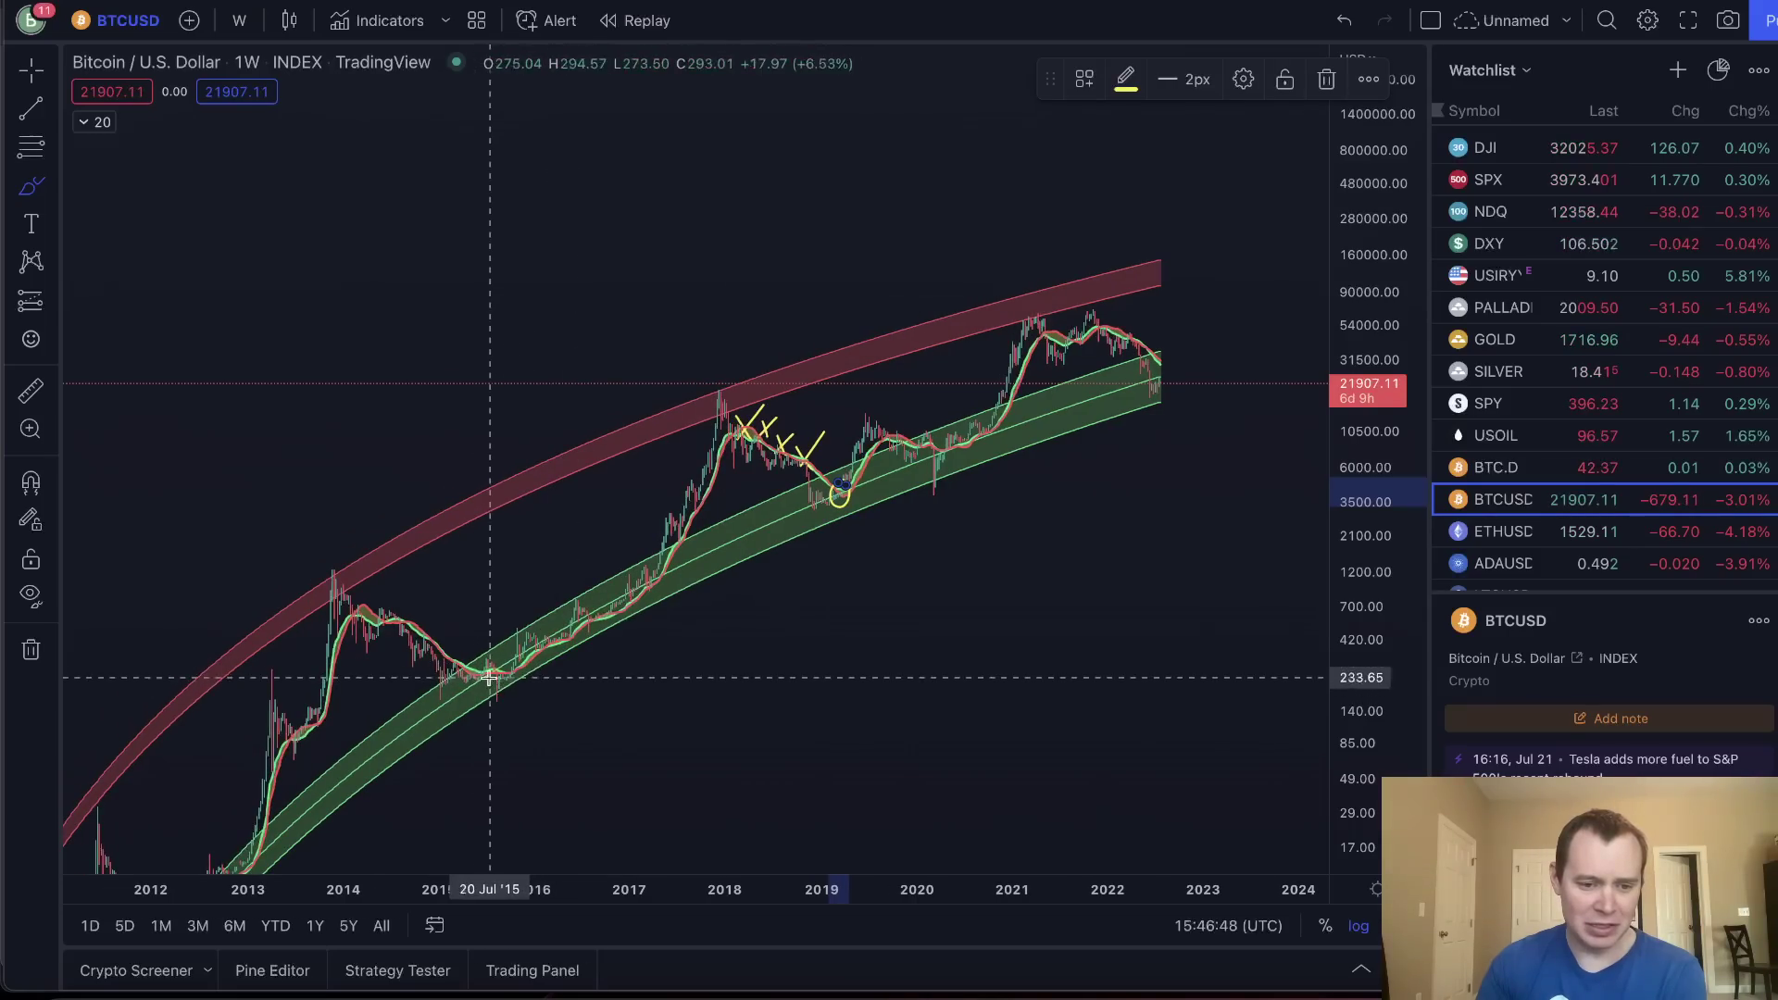
scroll(504, 673, "down", 1)
mouse_move(505, 673)
left_mouse_down()
mouse_move(458, 663)
mouse_move(528, 683)
mouse_move(500, 662)
left_mouse_up()
scroll(849, 758, "right", 1)
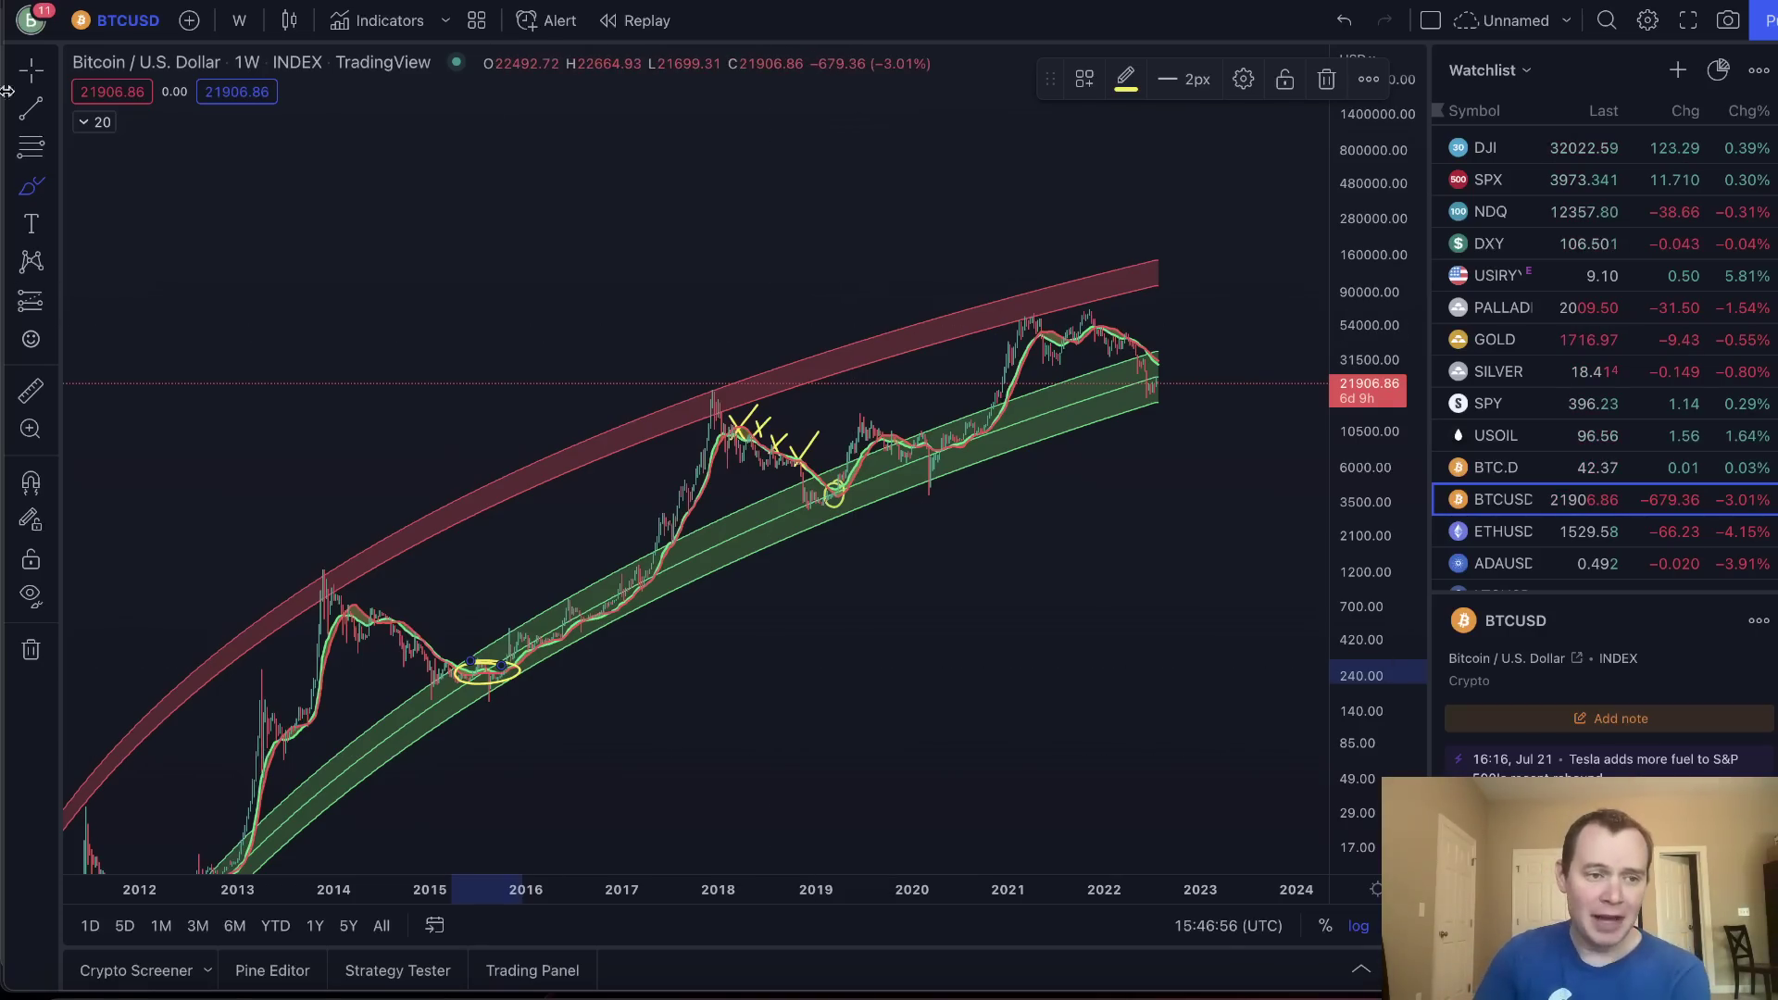
Remove all yellow drawings, zoom in, and expand the indicator list.
right_click(560, 197)
left_click(663, 677)
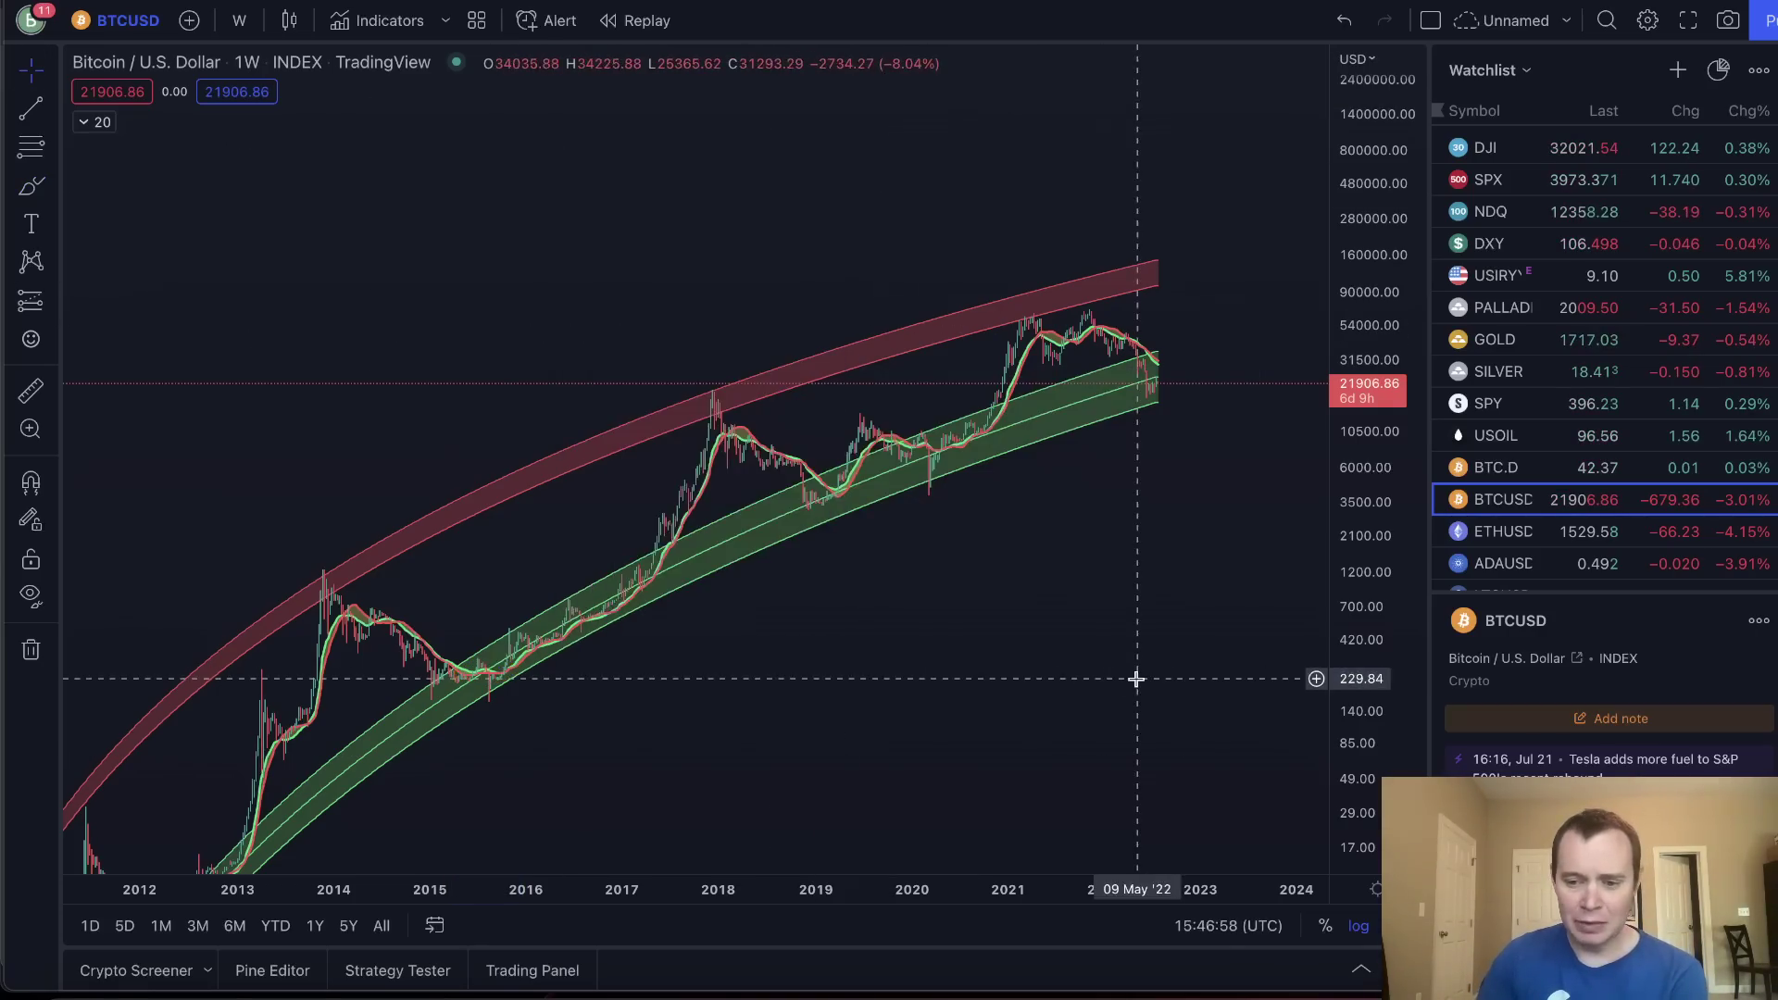
scroll(1214, 497, "up", 6)
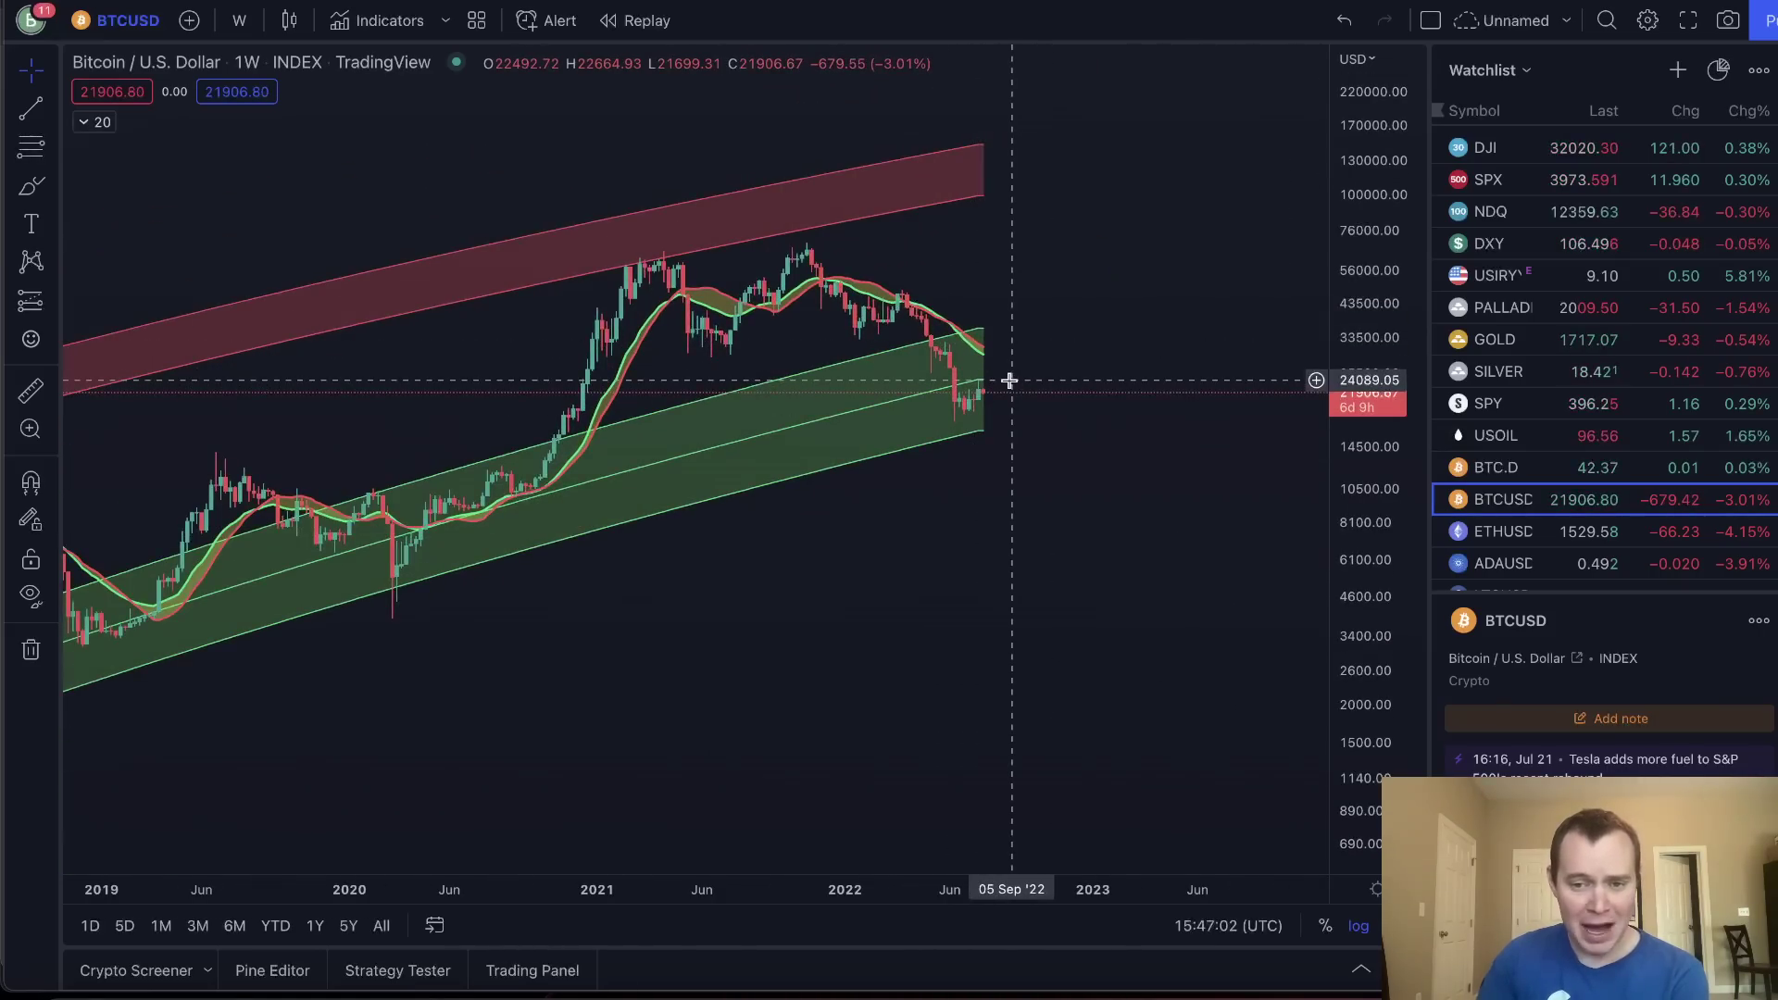
left_click(97, 121)
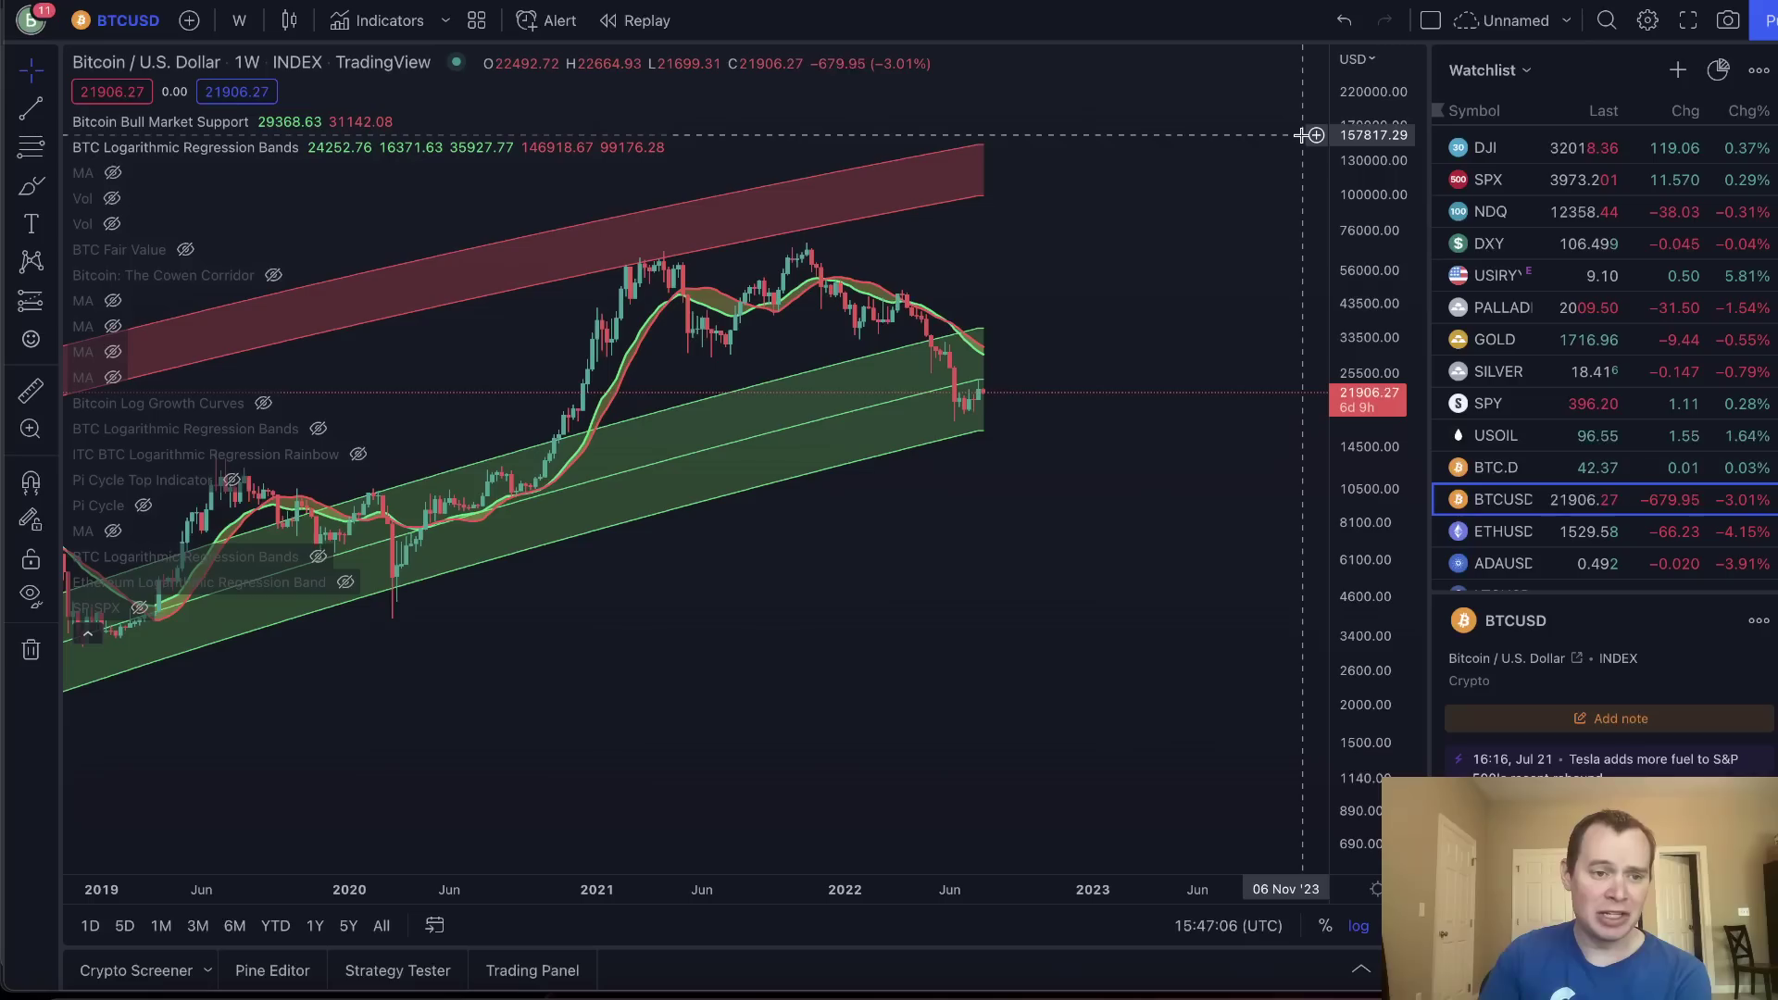